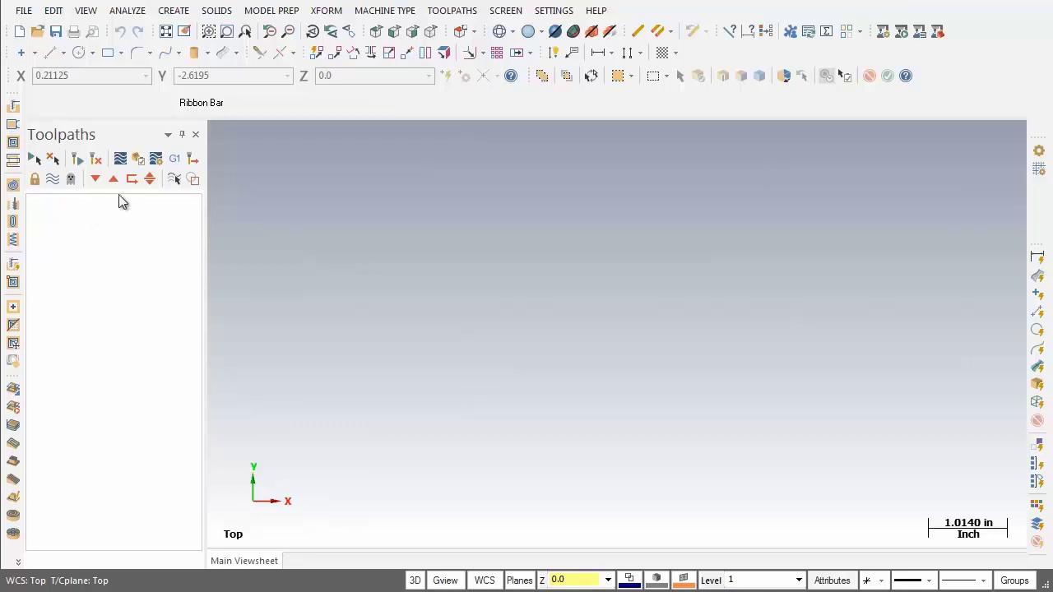
# Open the Settings menu to show its Configuration and Customize commands.
pyautogui.click(553, 11)
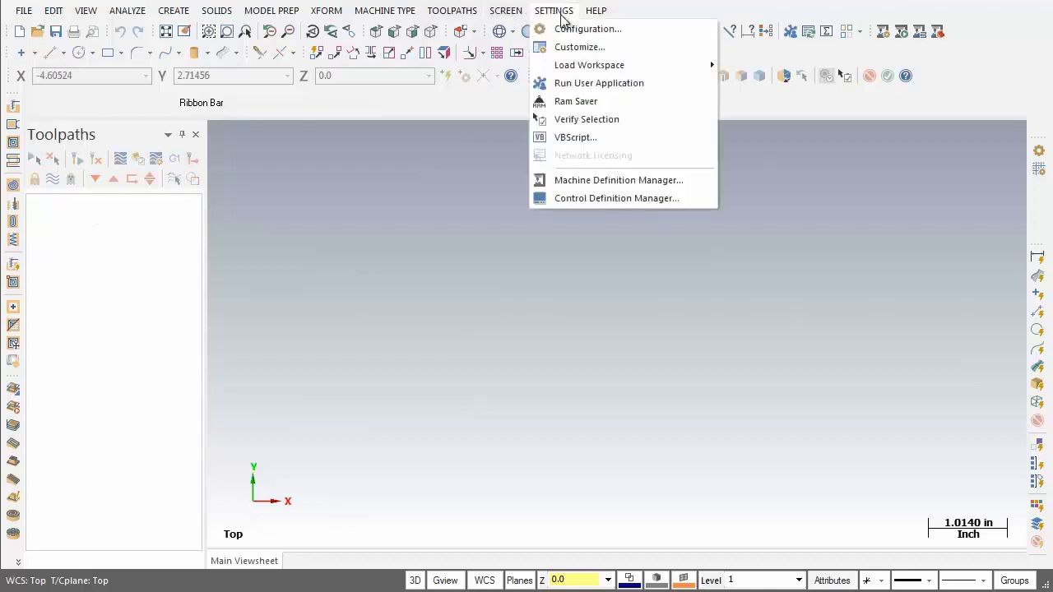
# Enable Visible Grid under Screen > Grid Settings, apply it, and save to the configuration file.
pyautogui.click(629, 33)
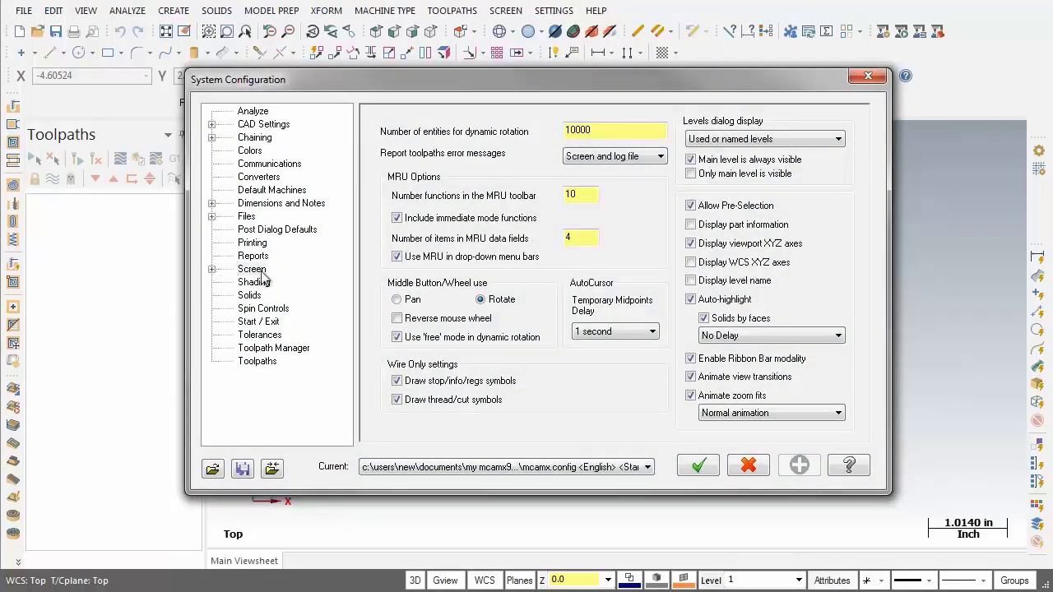
pyautogui.click(216, 272)
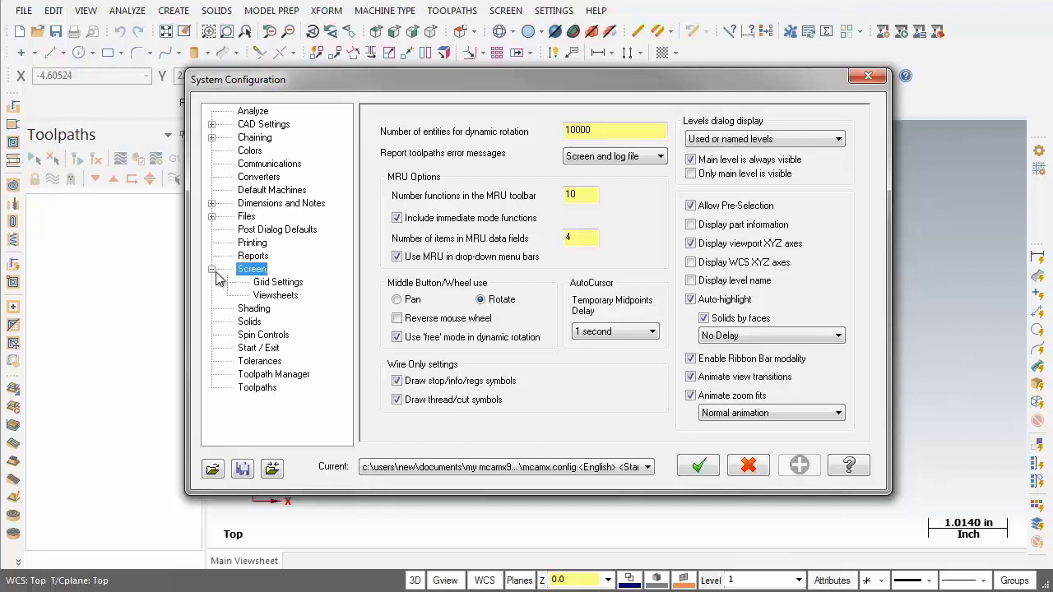
pyautogui.click(285, 284)
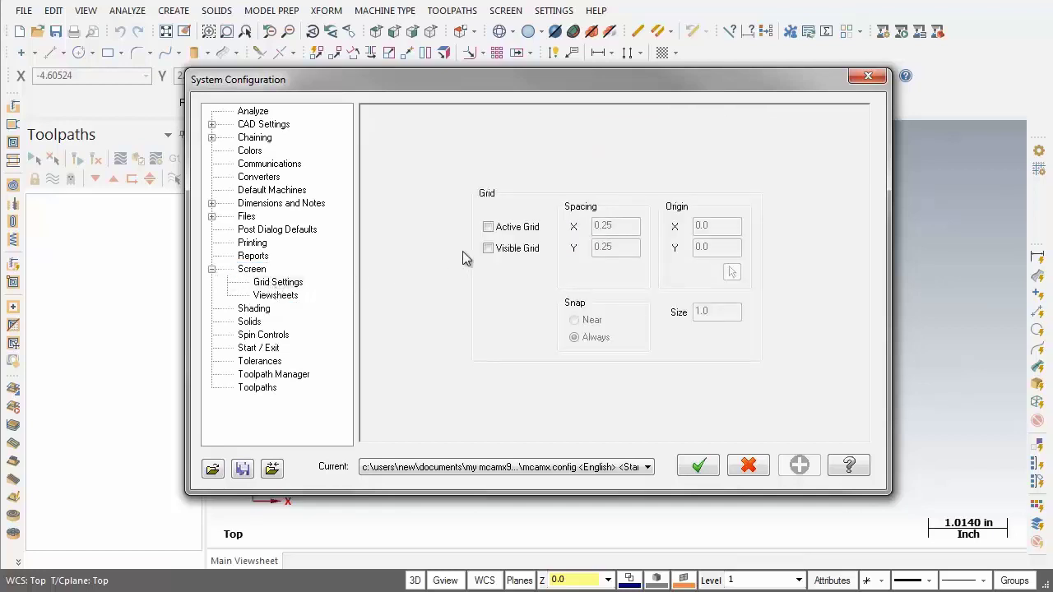
pyautogui.click(489, 248)
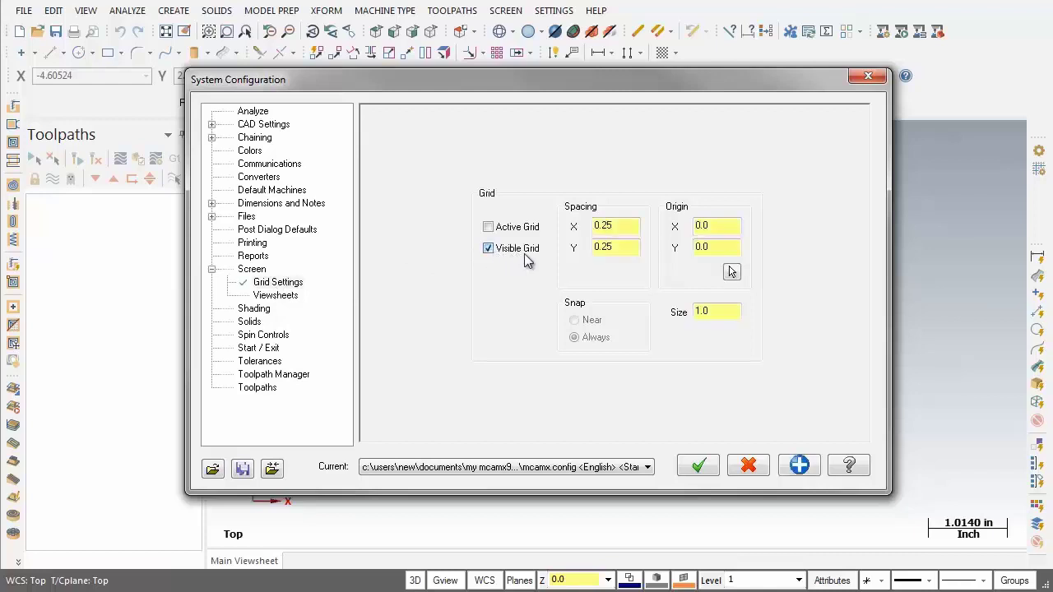
pyautogui.doubleClick(702, 312)
pyautogui.click(803, 469)
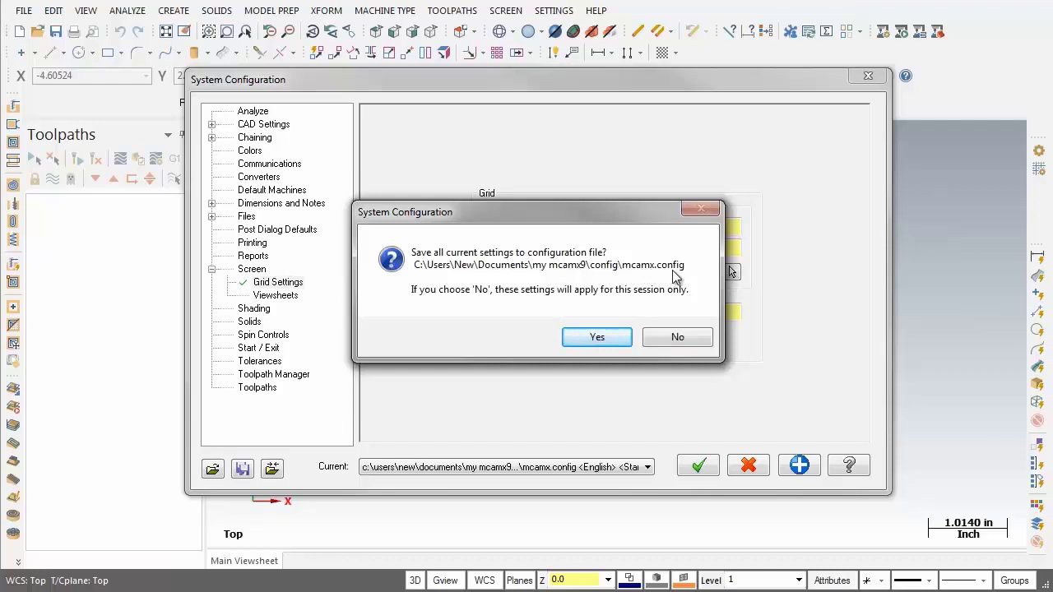
pyautogui.click(599, 336)
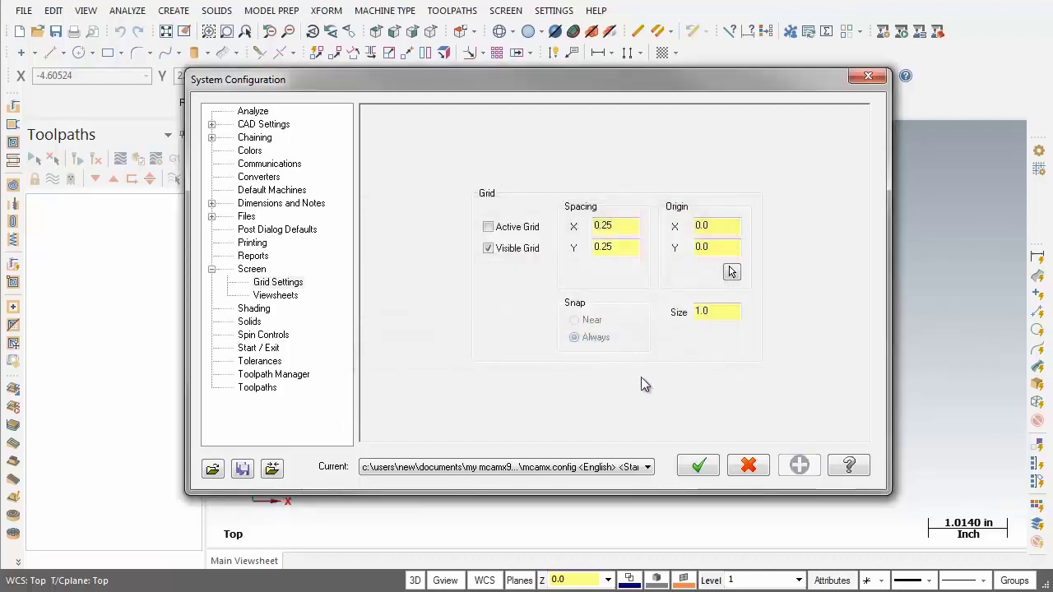
pyautogui.click(696, 470)
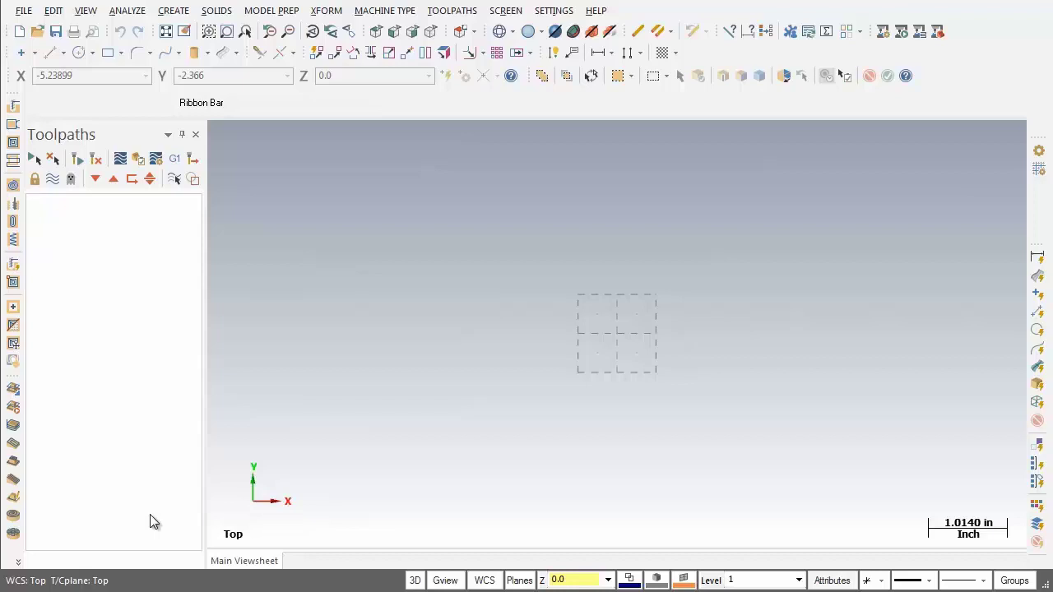
pyautogui.hotkey('alt', 'g')
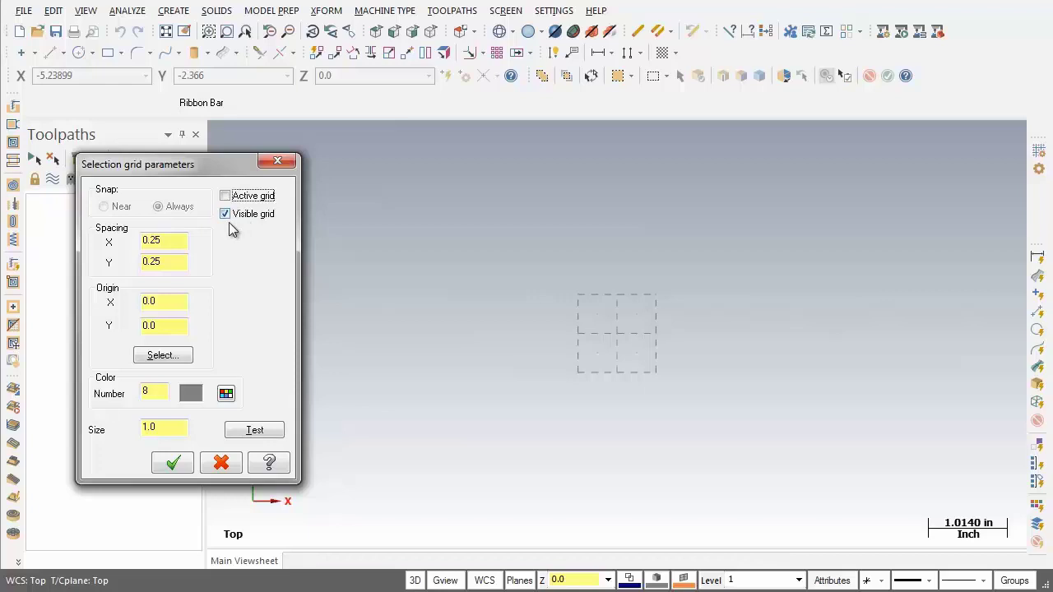
pyautogui.moveTo(161, 428); pyautogui.dragTo(147, 434)
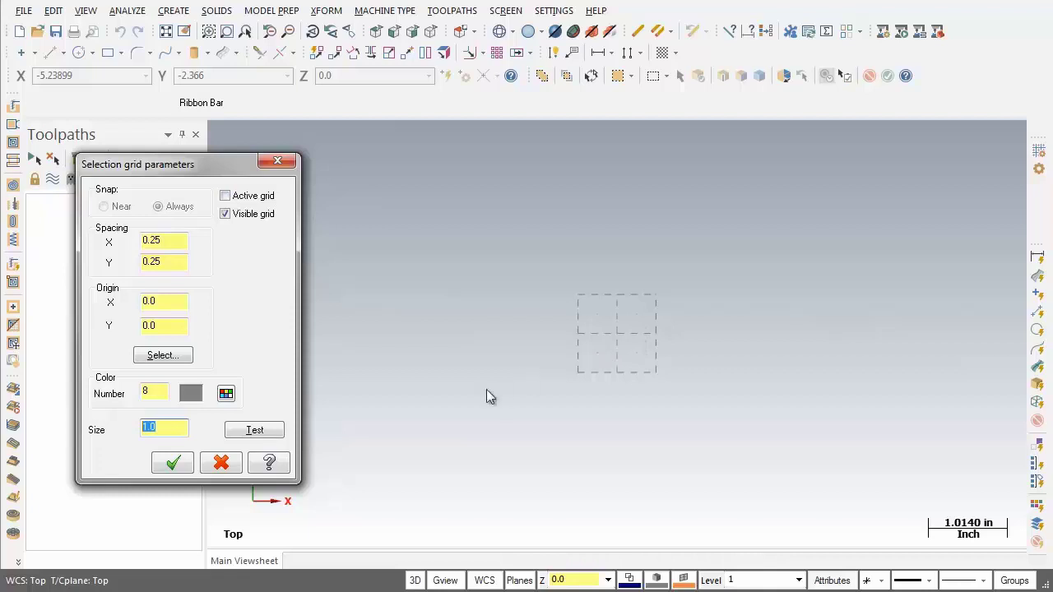
pyautogui.click(173, 463)
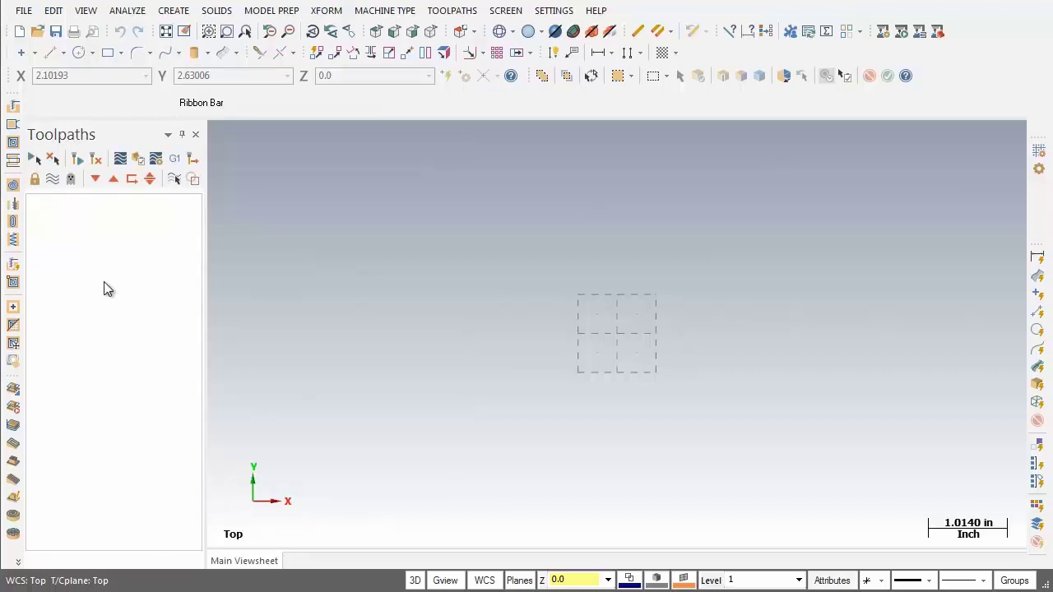
# Create a GENERIC HAAS 4X MILL machine group, then open the Mill machine list manager.
pyautogui.click(374, 11)
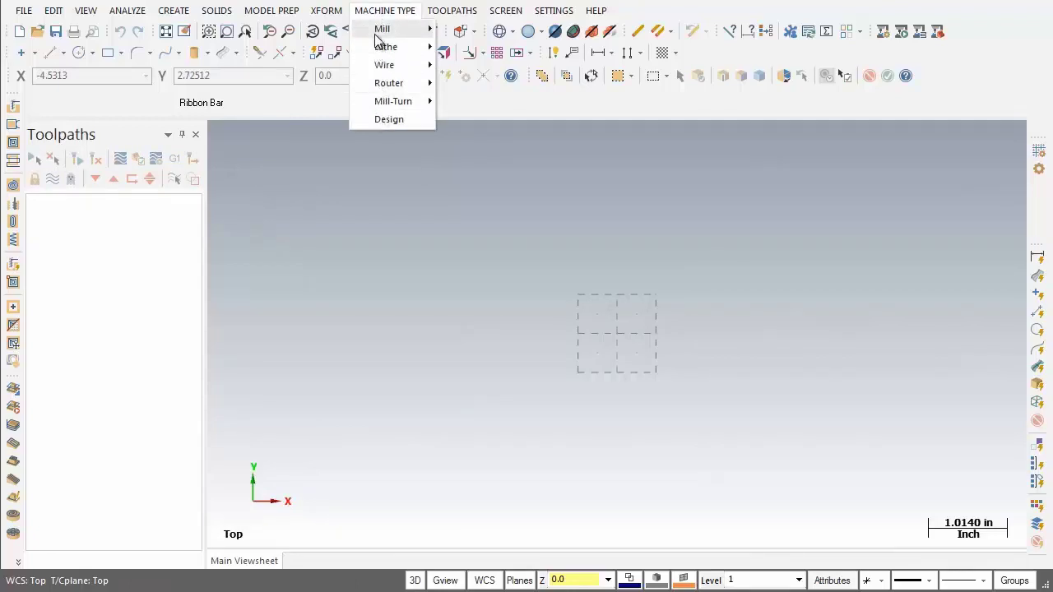
pyautogui.moveTo(378, 32)
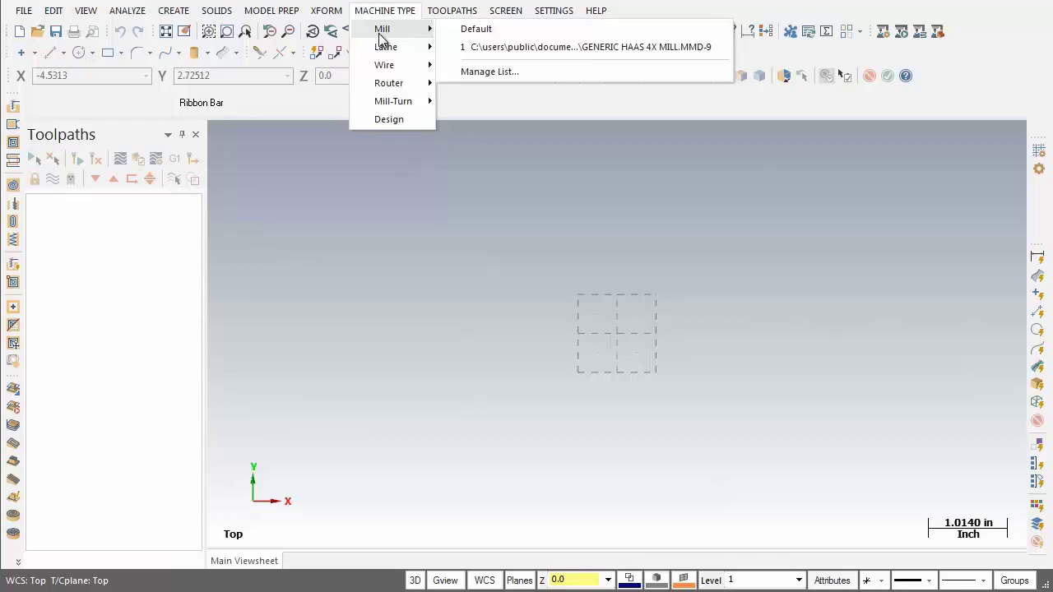
pyautogui.click(542, 50)
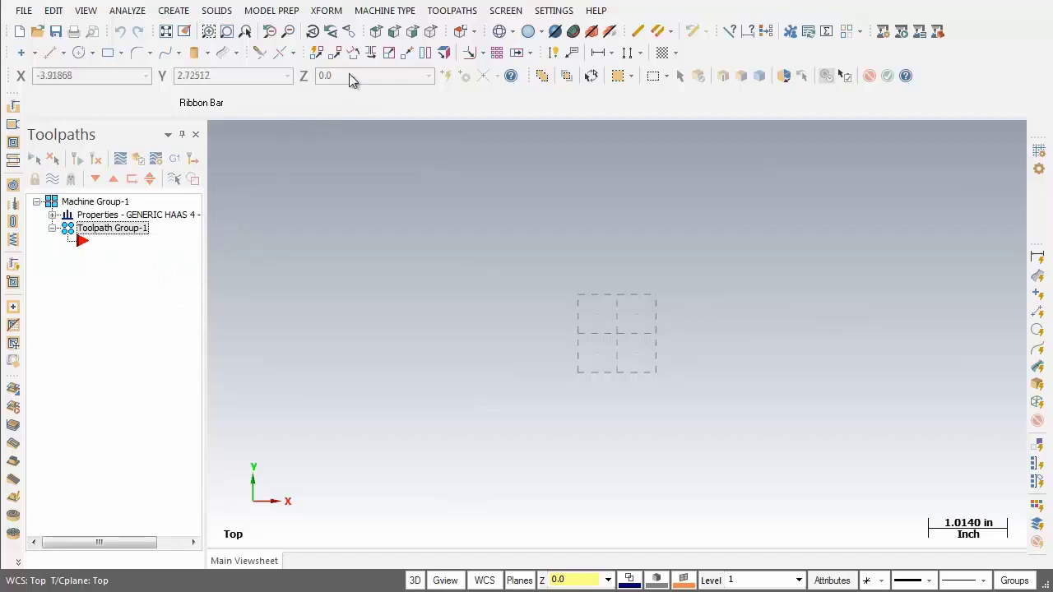
pyautogui.click(384, 11)
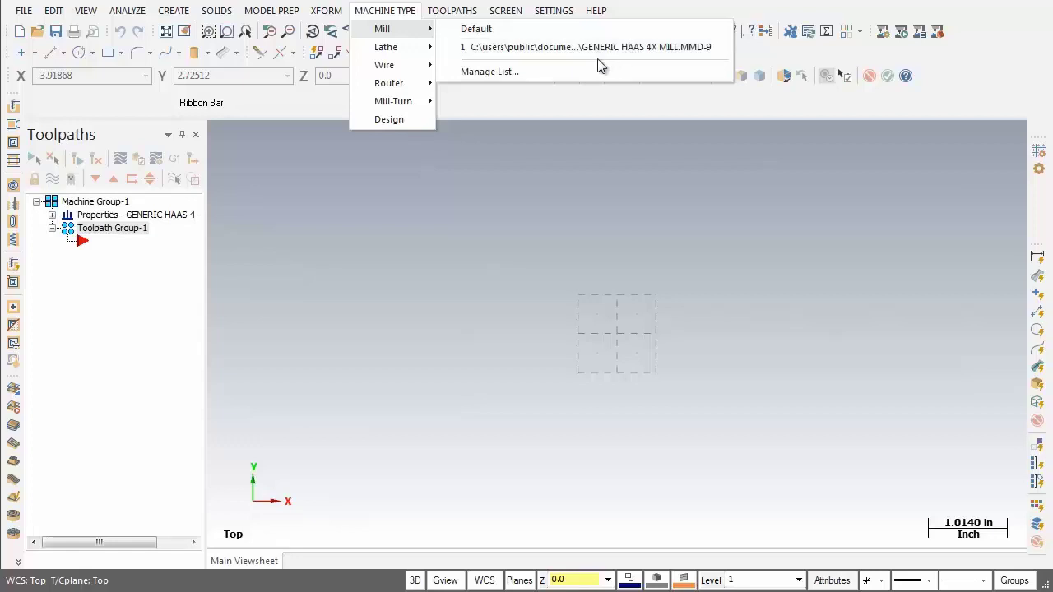
pyautogui.click(514, 73)
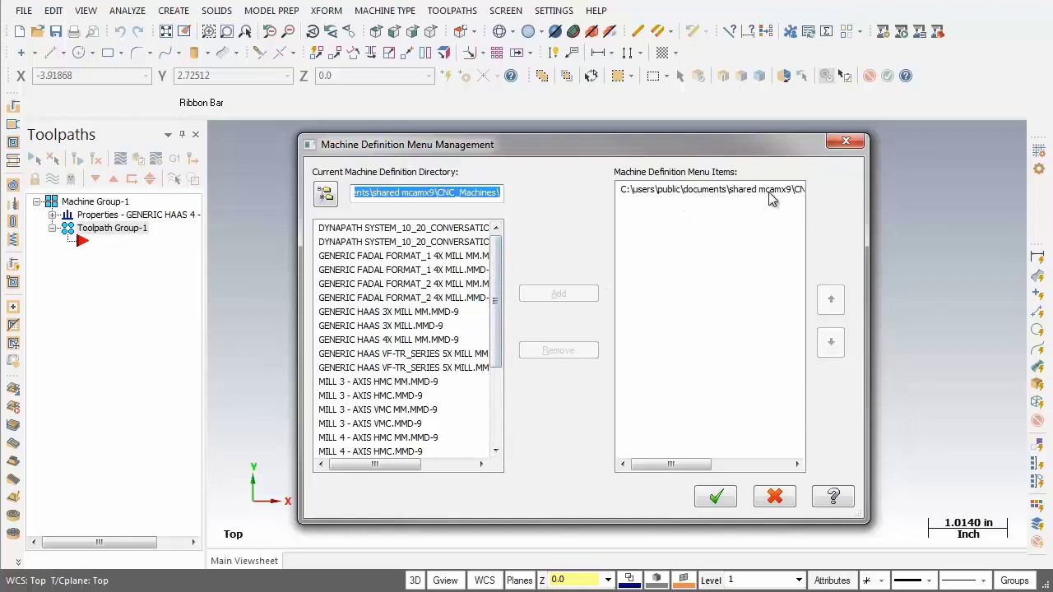
# Add GENERIC HAAS 4X MILL MM.MMD-9 to the mill machine menu list and confirm.
pyautogui.moveTo(499, 278); pyautogui.dragTo(507, 197)
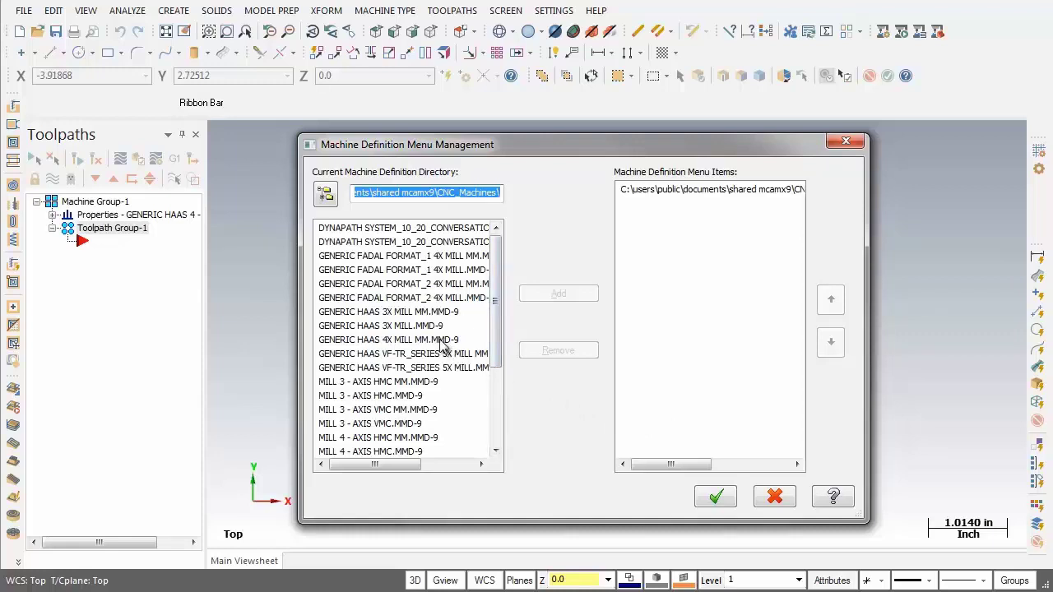
pyautogui.click(442, 340)
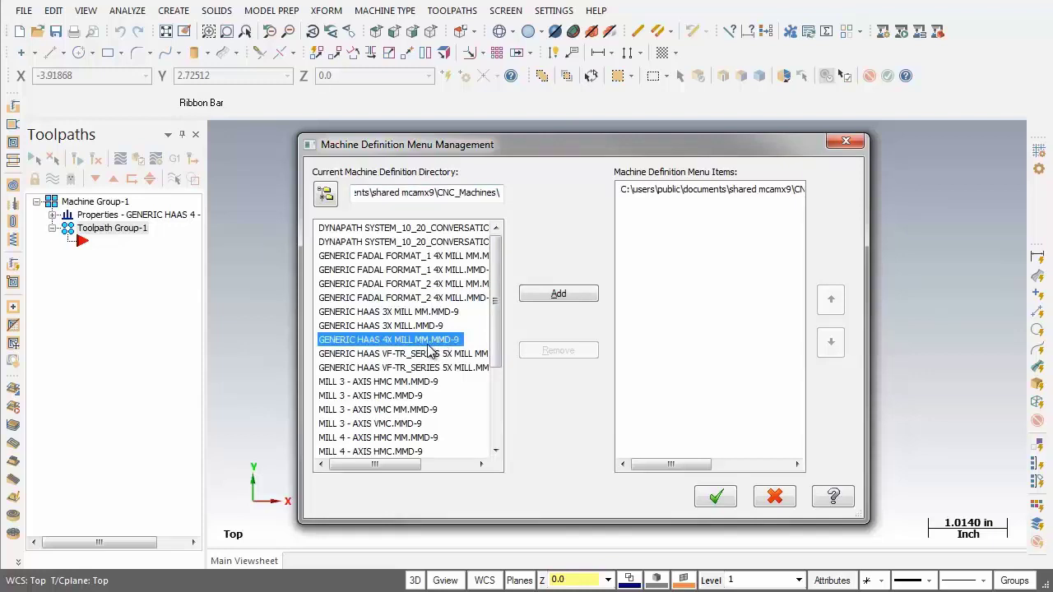
pyautogui.click(552, 296)
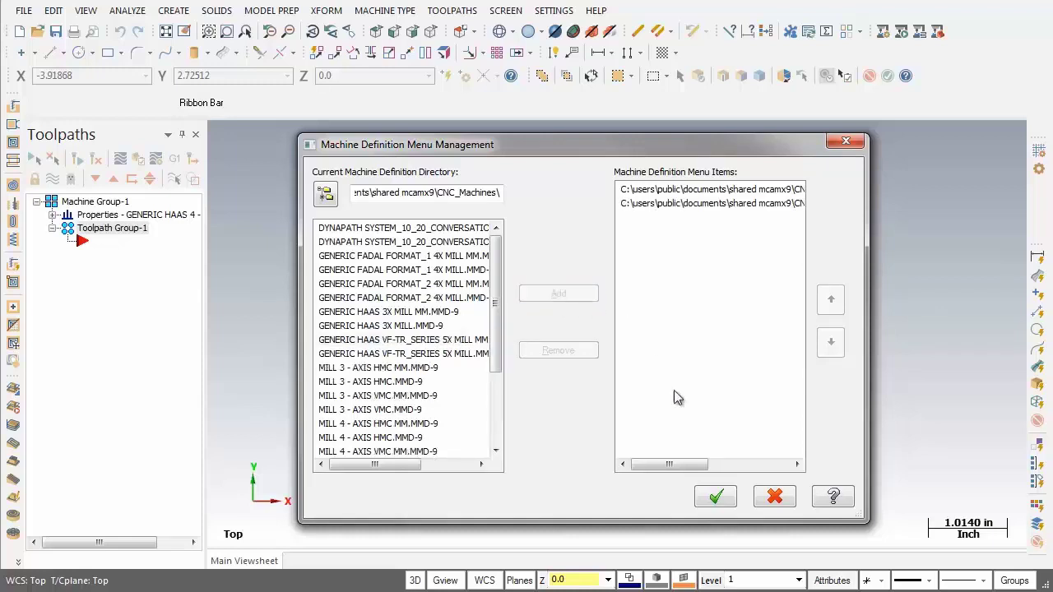
pyautogui.click(715, 496)
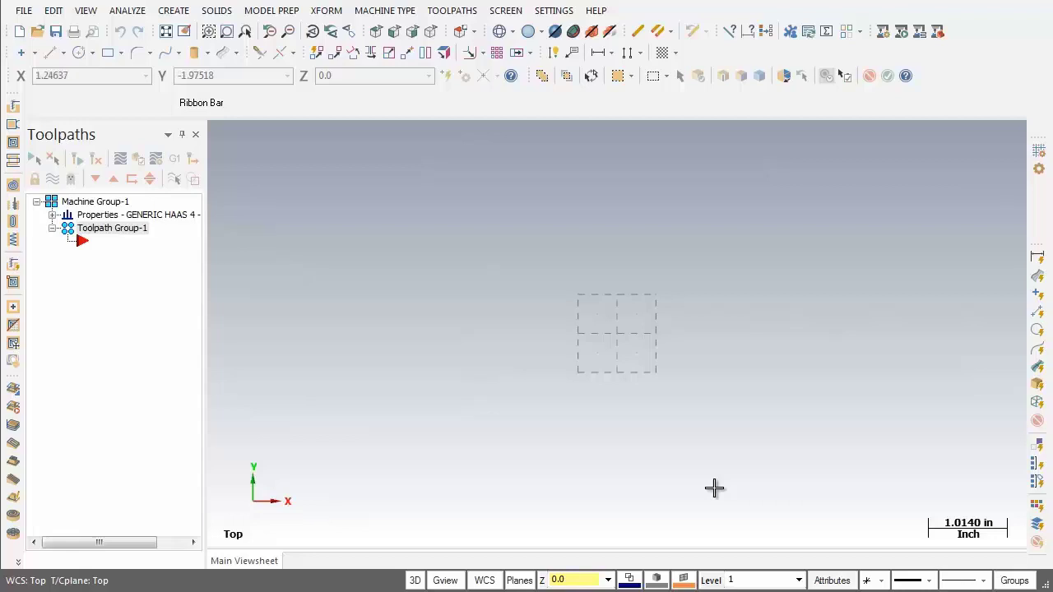
# Remove the MM metric HAAS 4X mill from the Mill list, verify it, and expand group Properties.
pyautogui.click(405, 11)
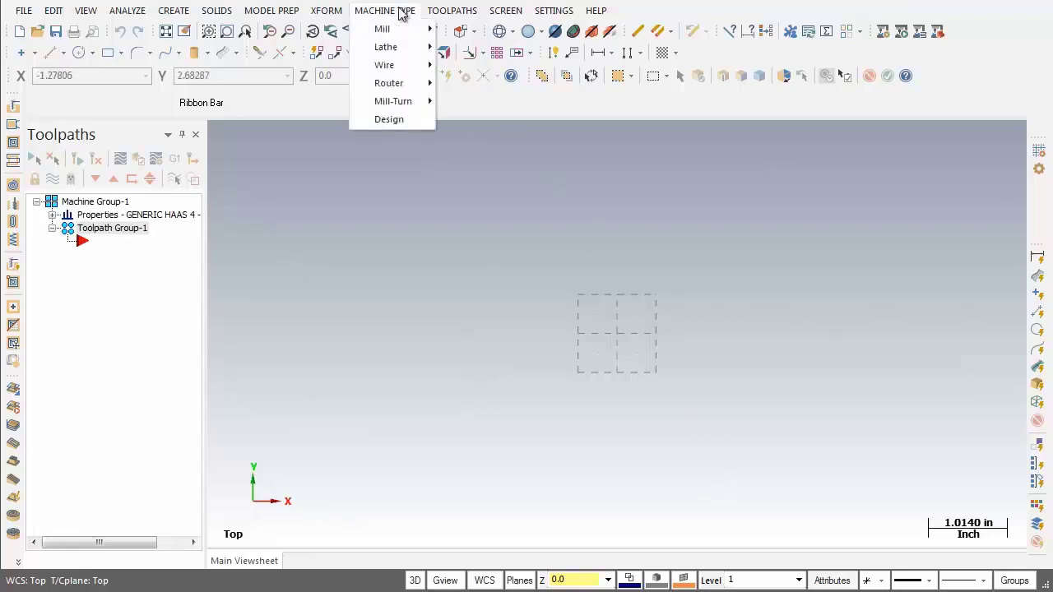
pyautogui.moveTo(395, 30)
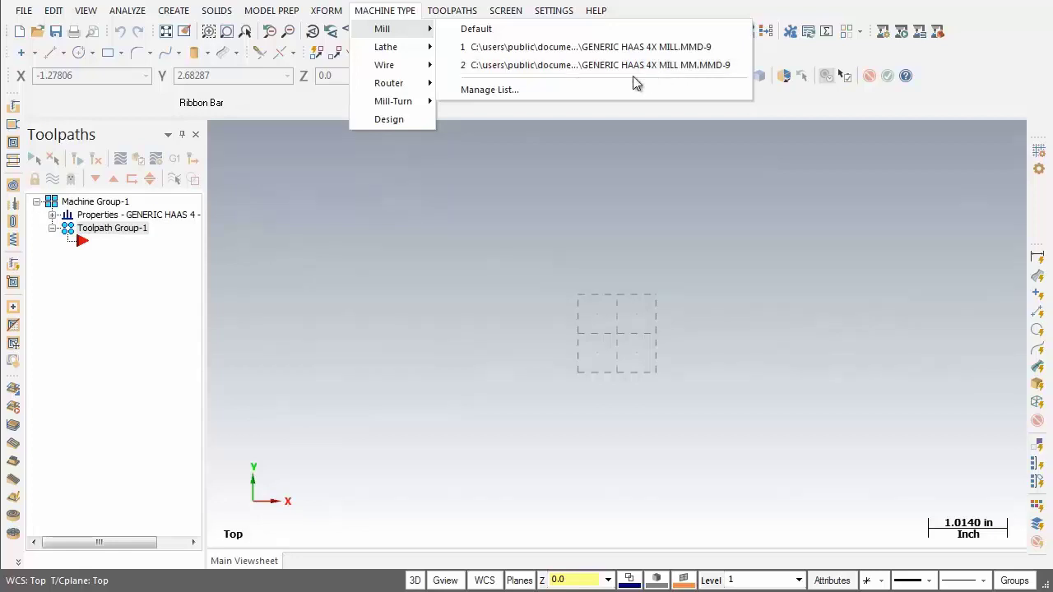
pyautogui.click(552, 91)
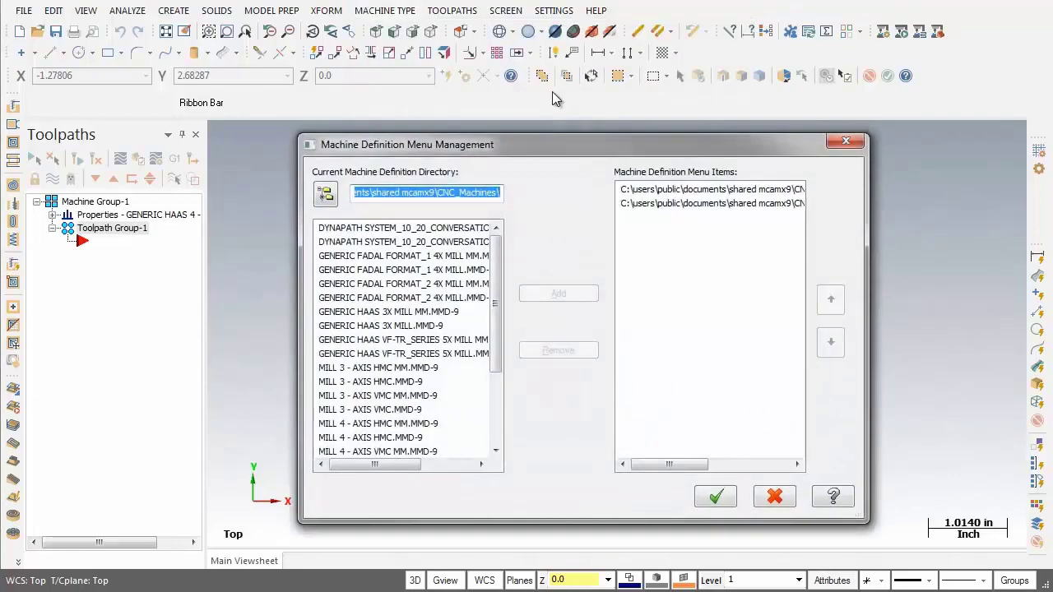
pyautogui.click(629, 206)
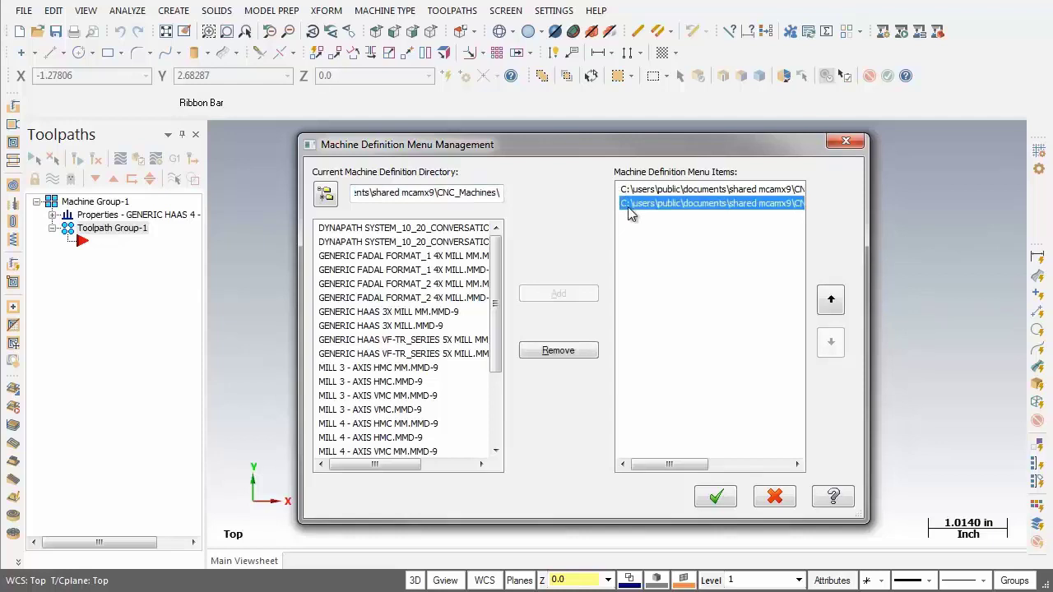
pyautogui.click(579, 353)
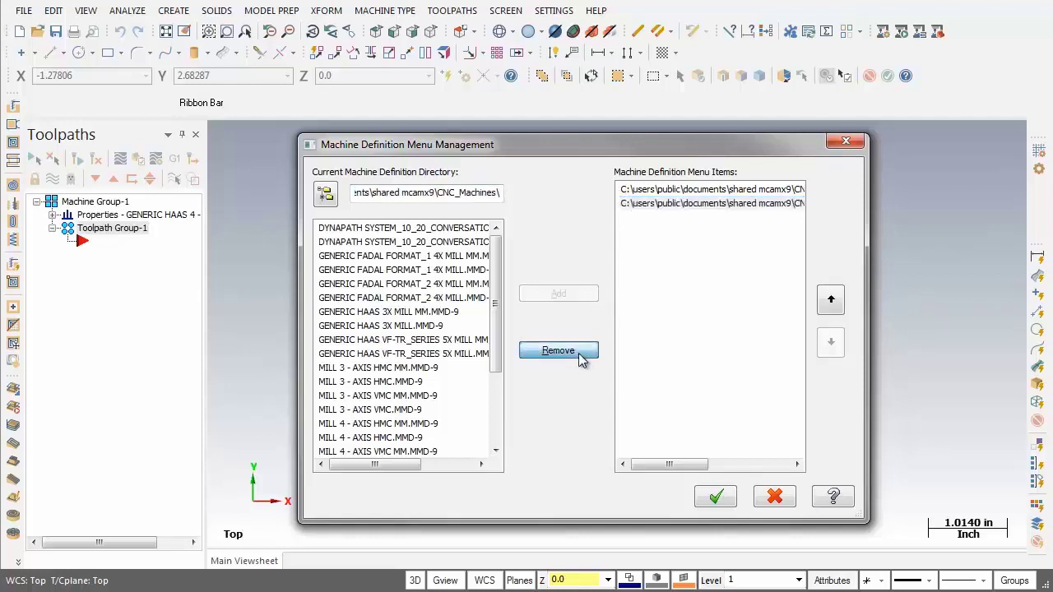
pyautogui.click(724, 500)
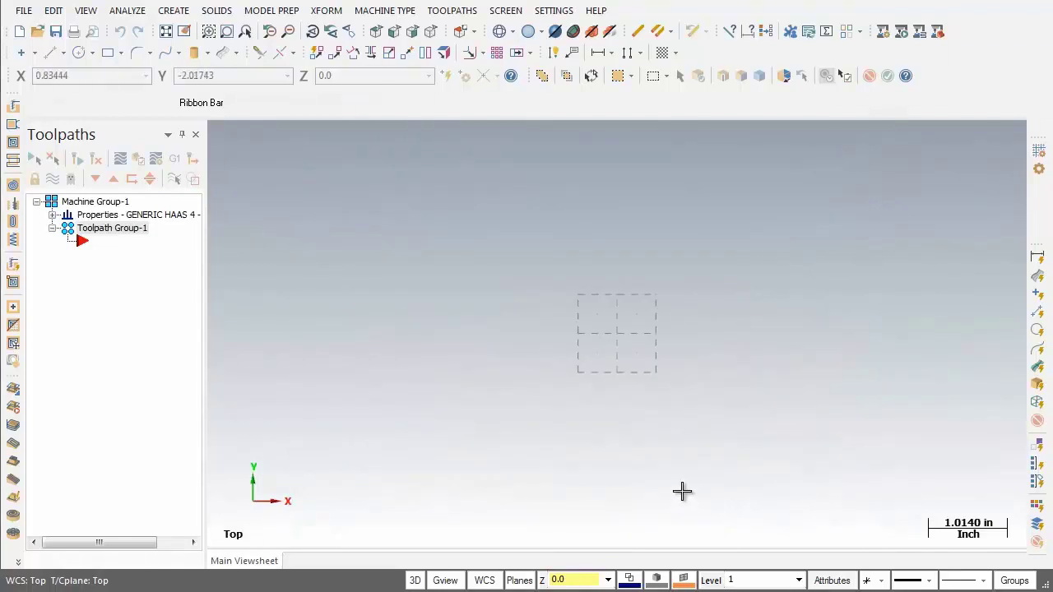
pyautogui.click(384, 13)
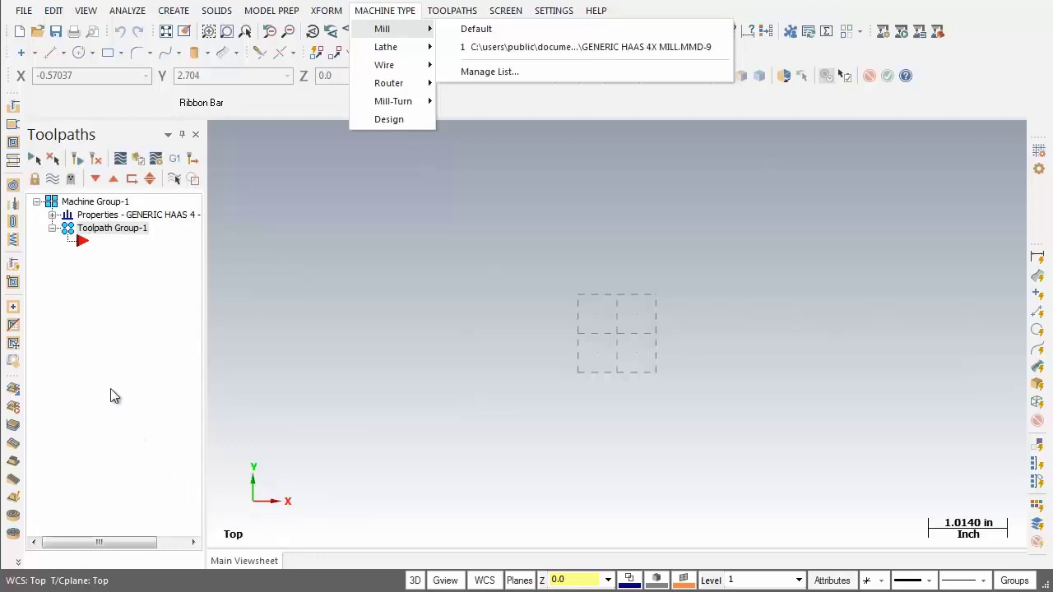
pyautogui.click(52, 216)
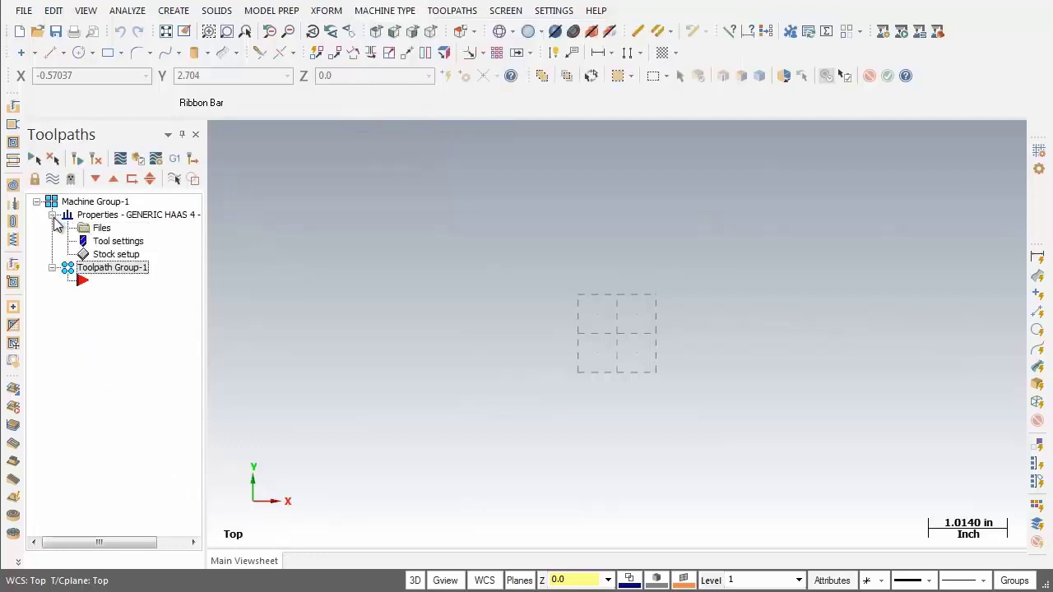
pyautogui.click(116, 256)
pyautogui.doubleClick(117, 260)
pyautogui.moveTo(260, 162); pyautogui.dragTo(575, 22)
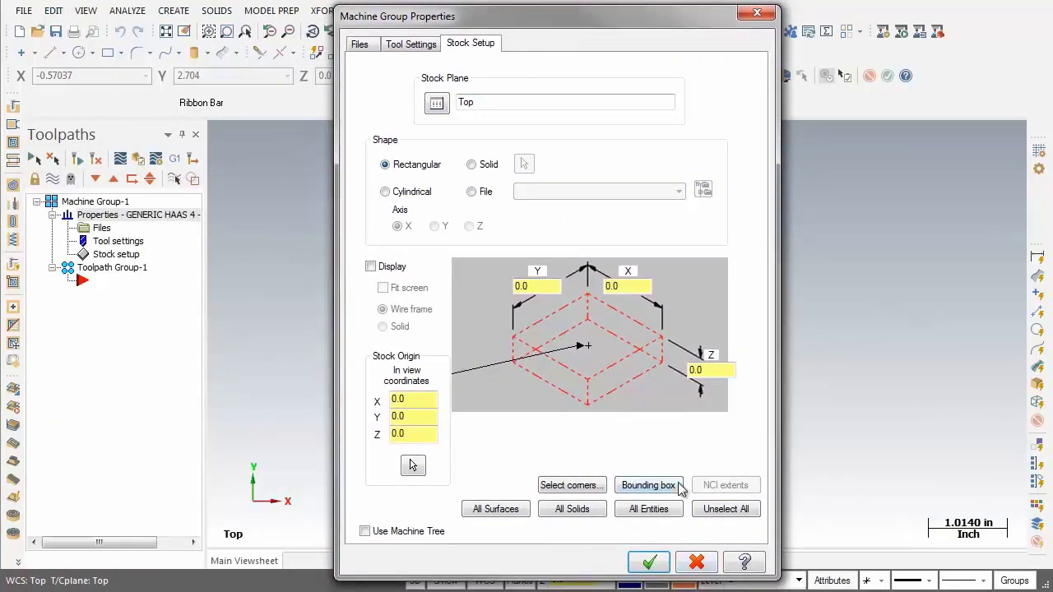
pyautogui.click(533, 286)
pyautogui.click(649, 563)
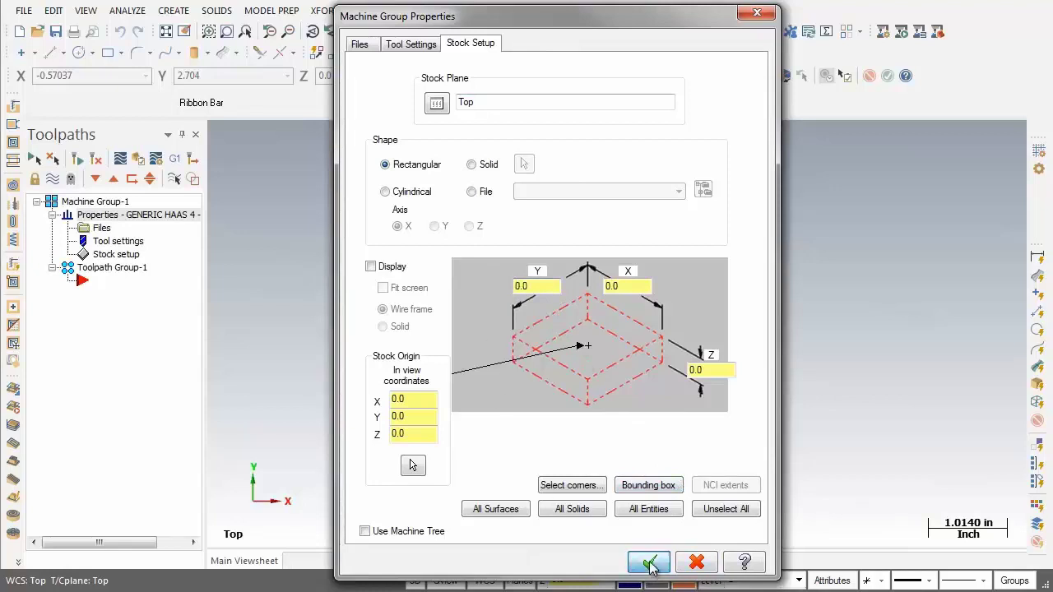
pyautogui.click(697, 562)
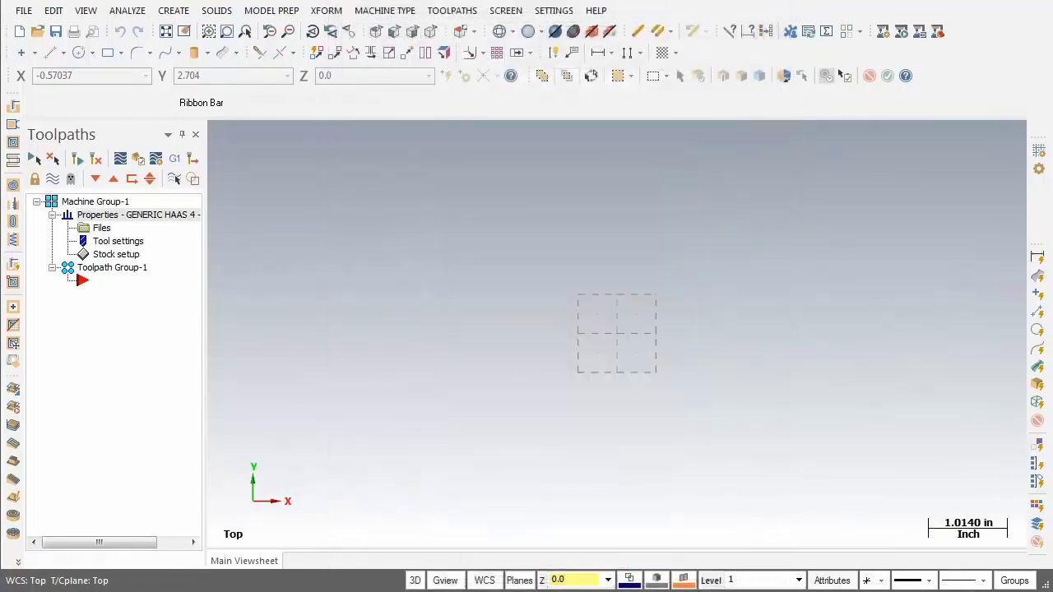
pyautogui.click(85, 449)
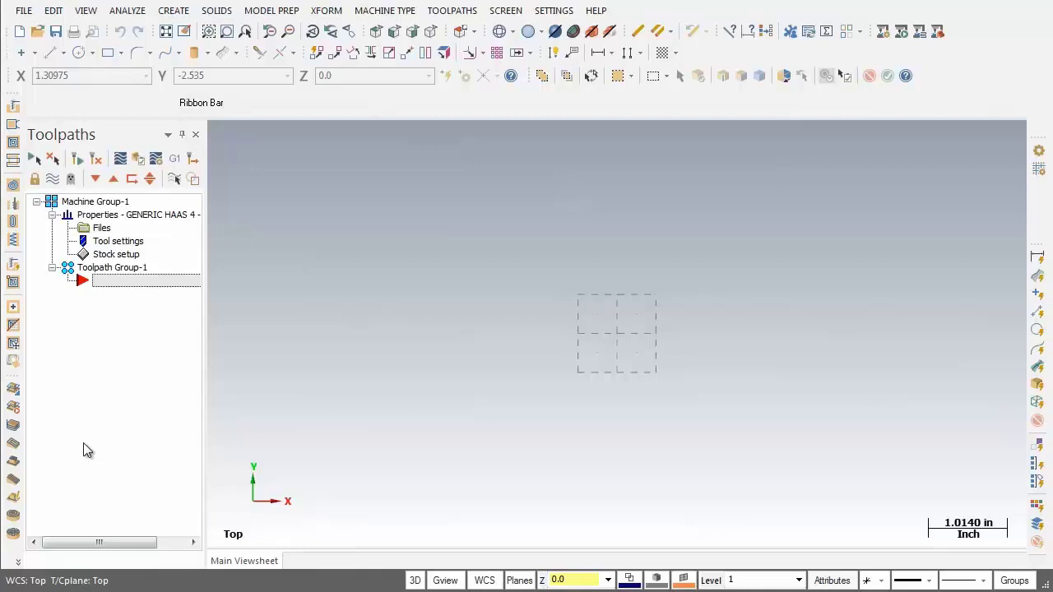
# Browse the Load Workspace list without loading any workspace, then reopen the Settings menu.
pyautogui.click(546, 13)
pyautogui.moveTo(633, 65)
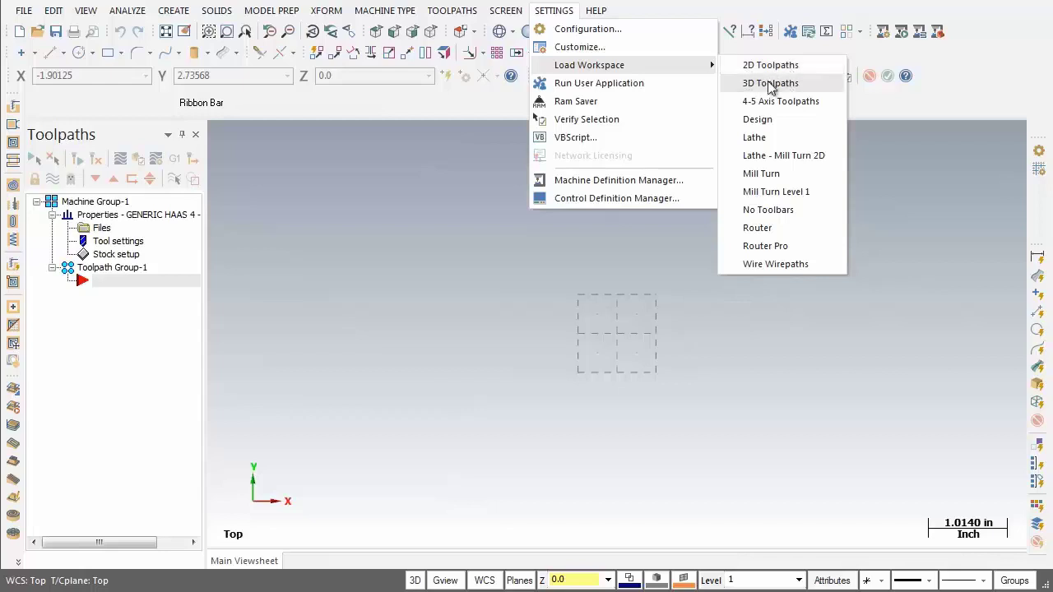
pyautogui.click(566, 252)
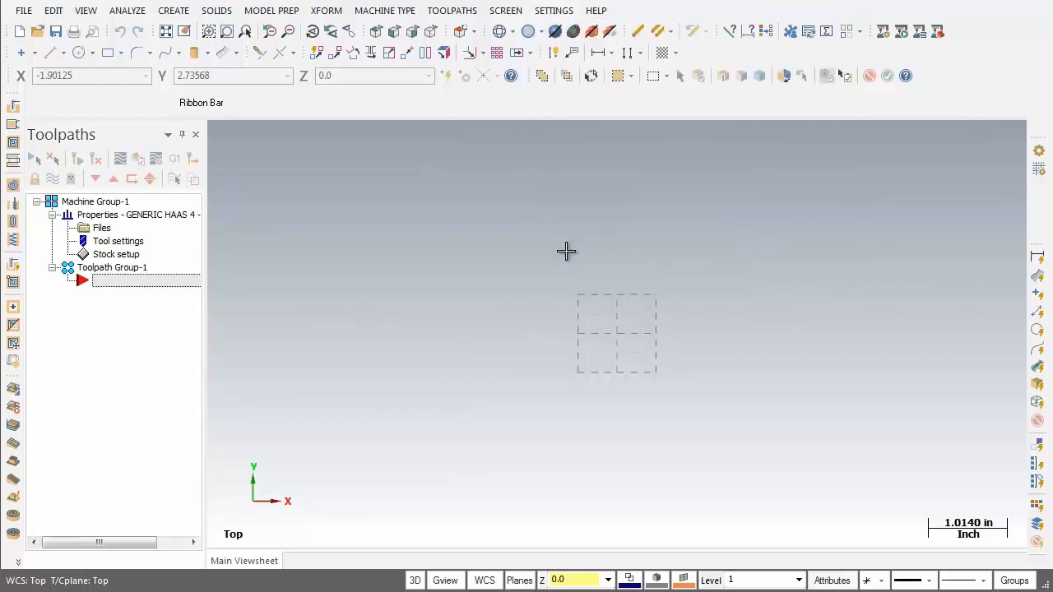
pyautogui.click(554, 11)
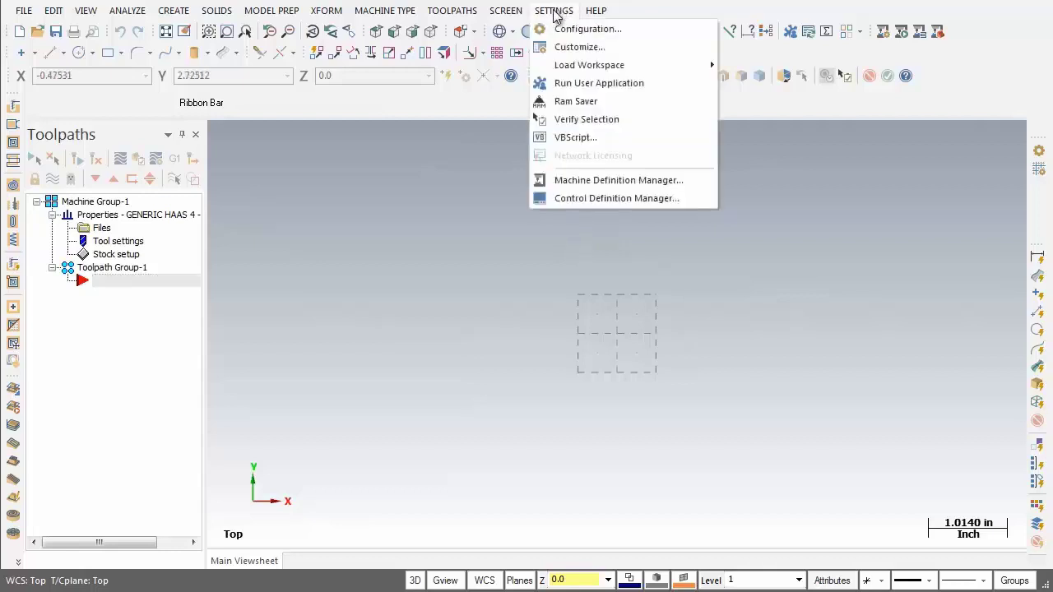
pyautogui.click(612, 35)
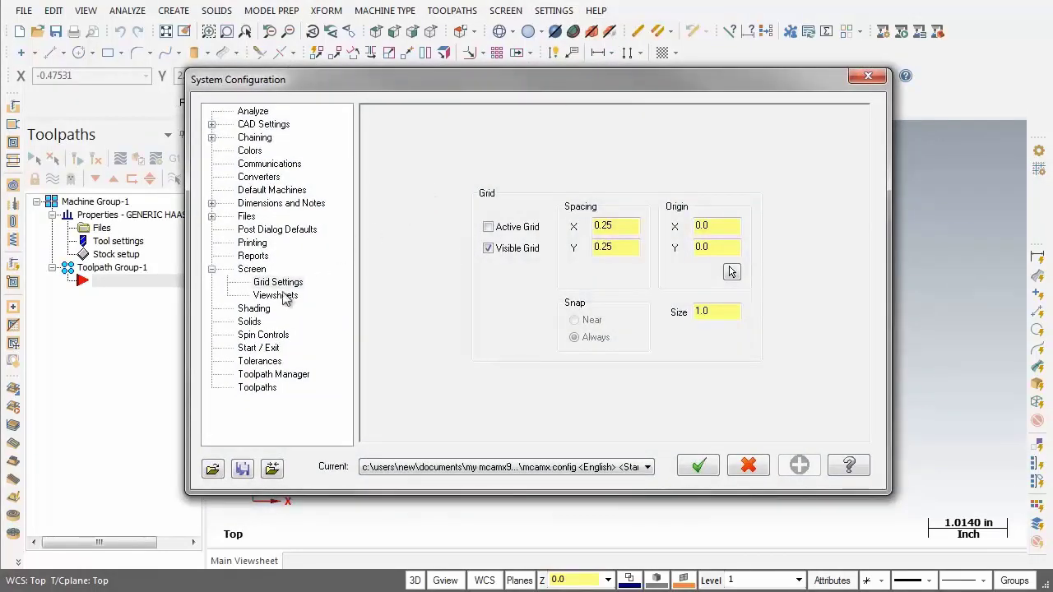
pyautogui.click(246, 349)
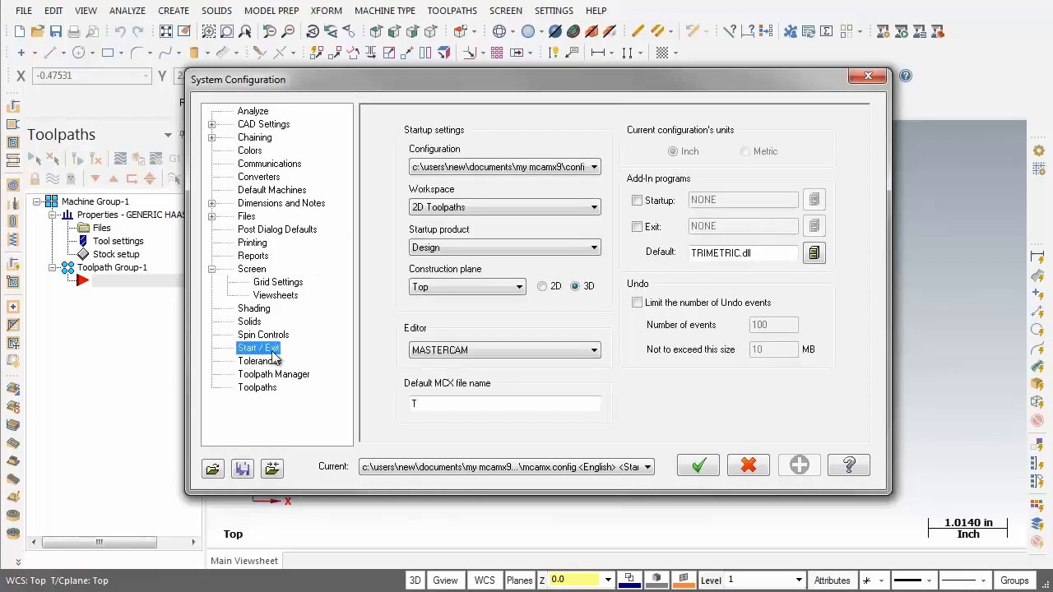
pyautogui.click(593, 207)
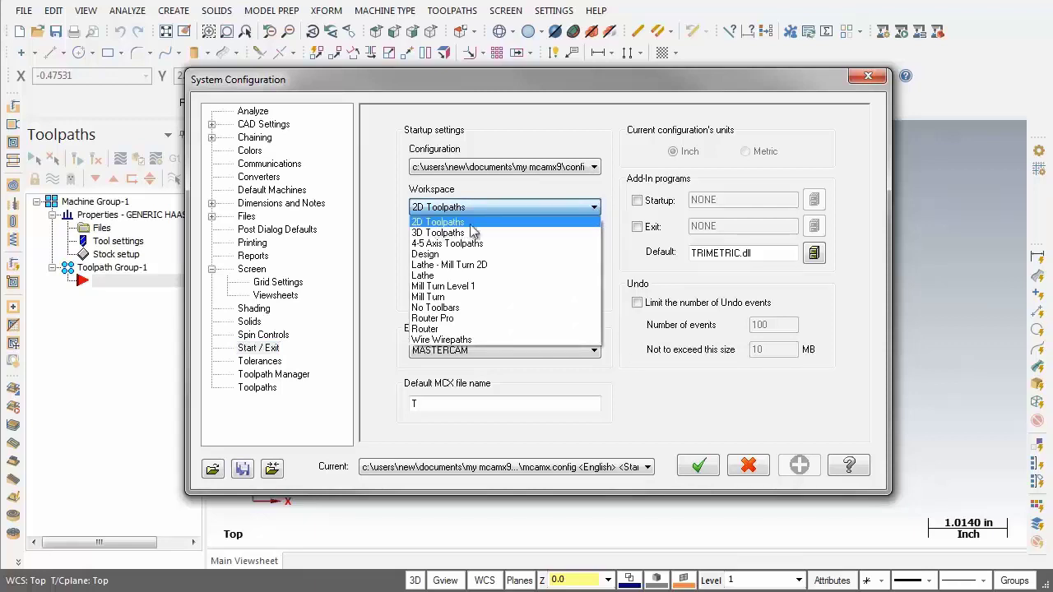
pyautogui.click(612, 198)
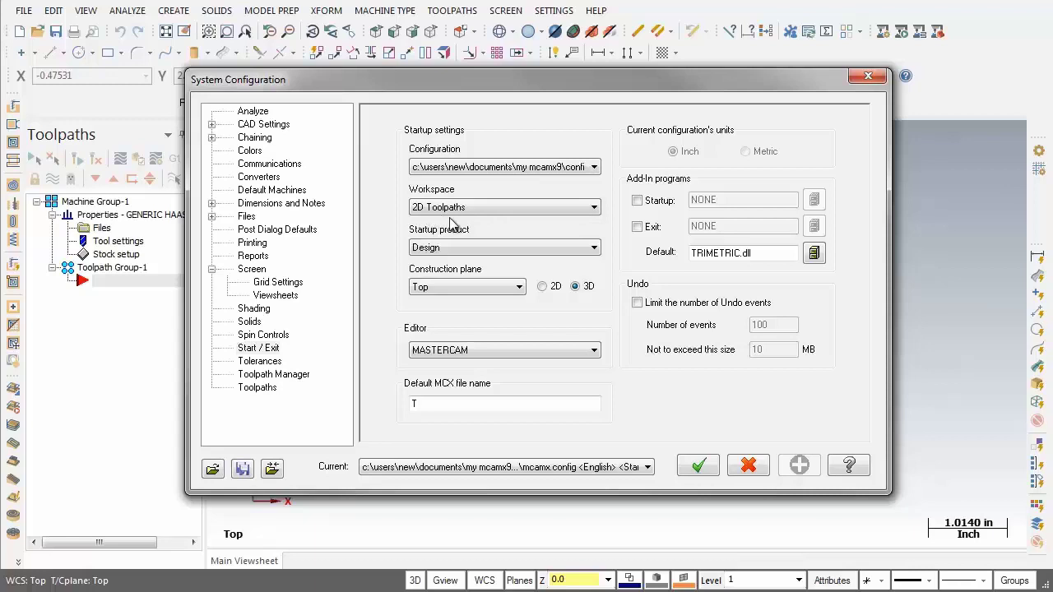
pyautogui.click(745, 467)
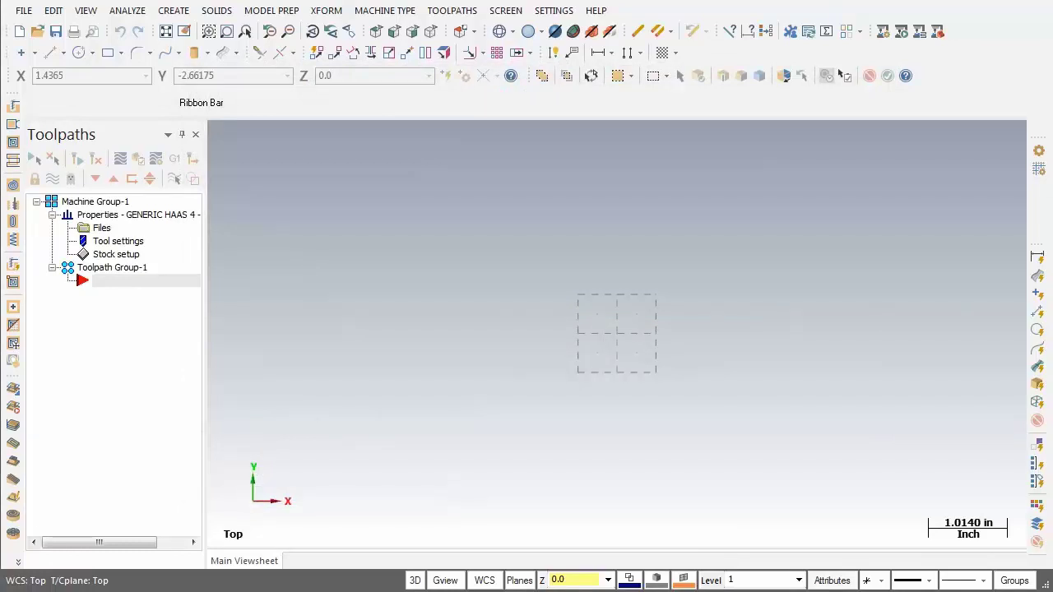
pyautogui.click(46, 145)
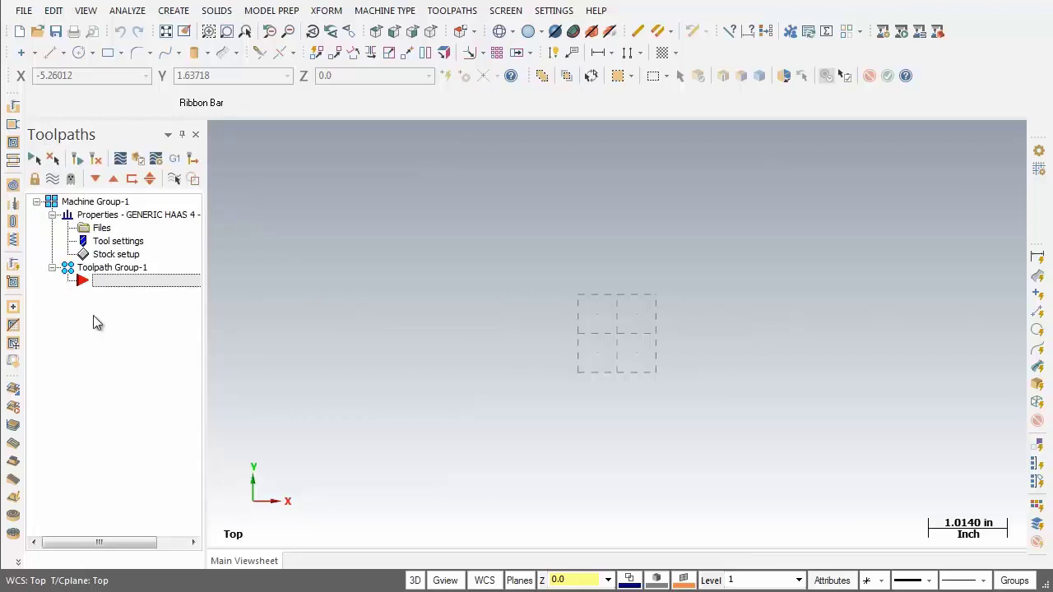
pyautogui.click(94, 281)
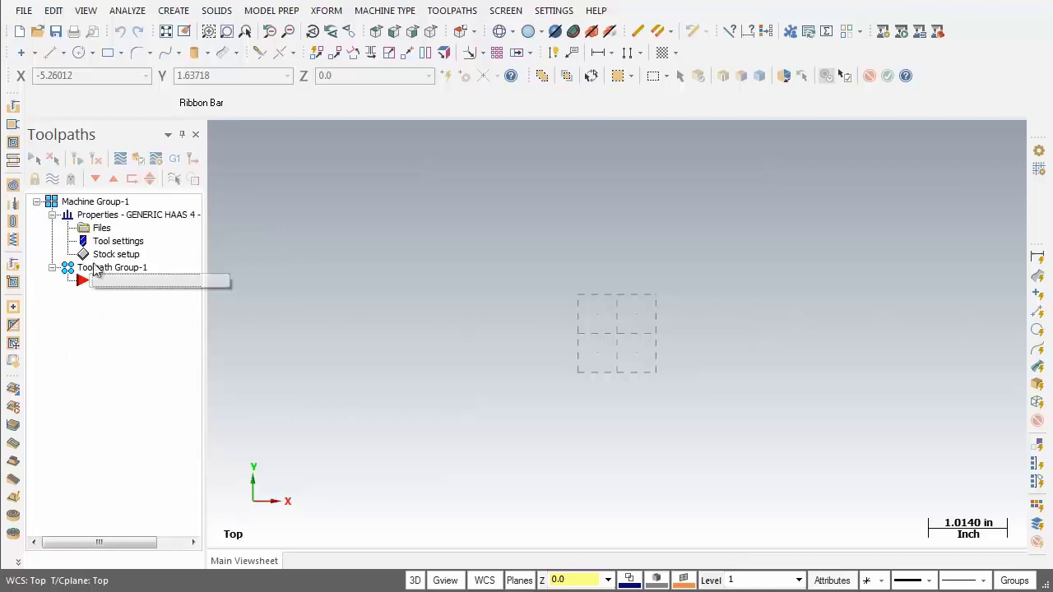
pyautogui.click(195, 135)
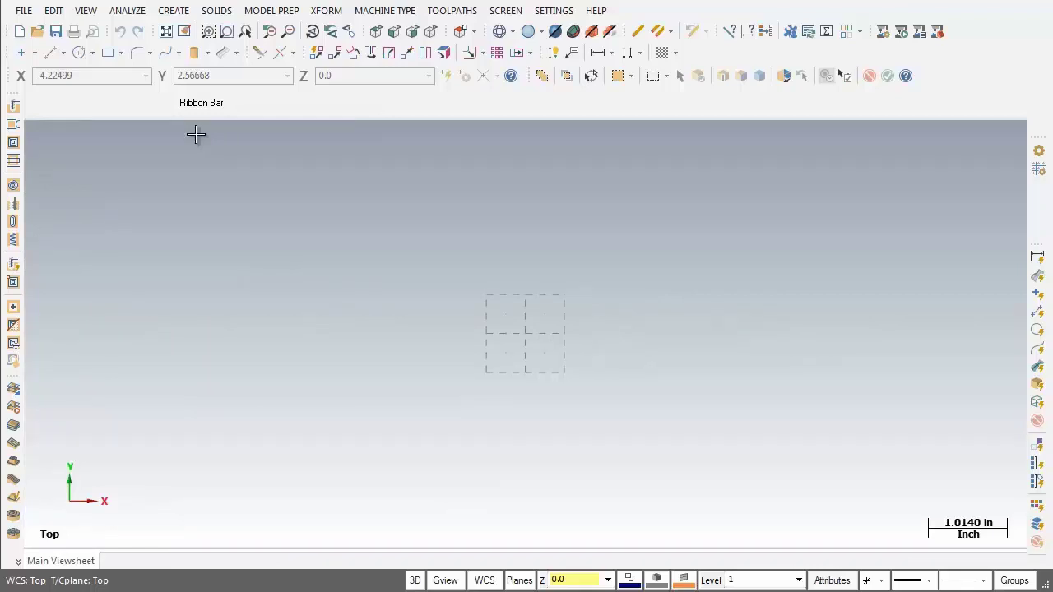
pyautogui.click(82, 13)
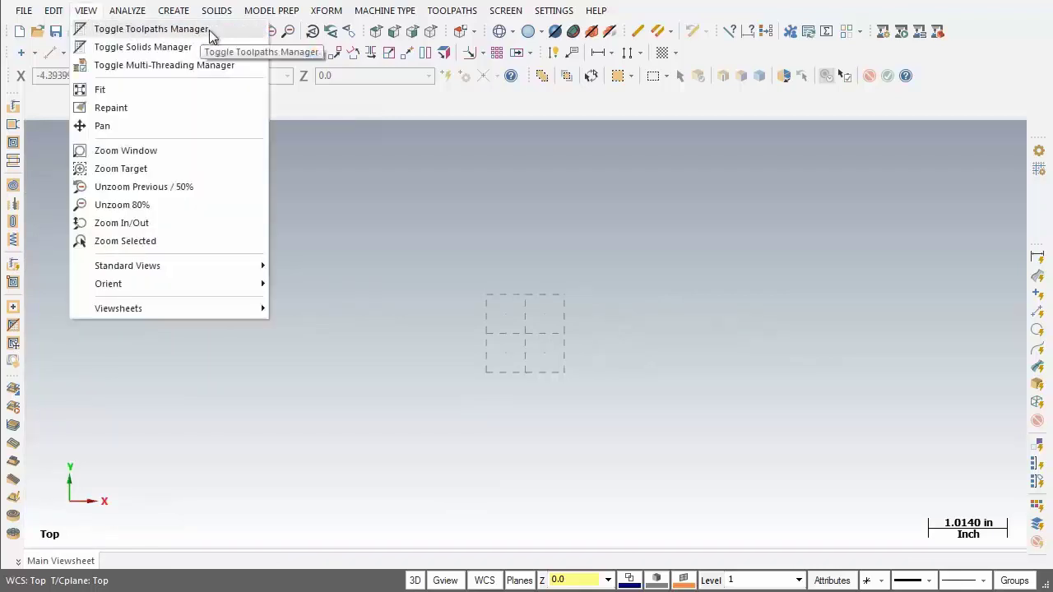
pyautogui.click(150, 29)
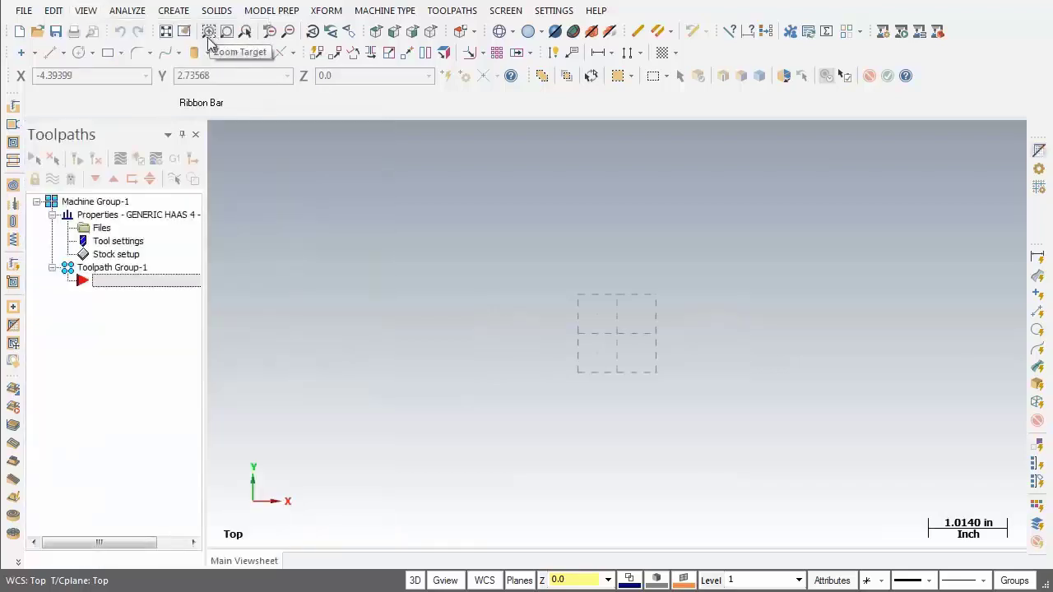
pyautogui.click(87, 11)
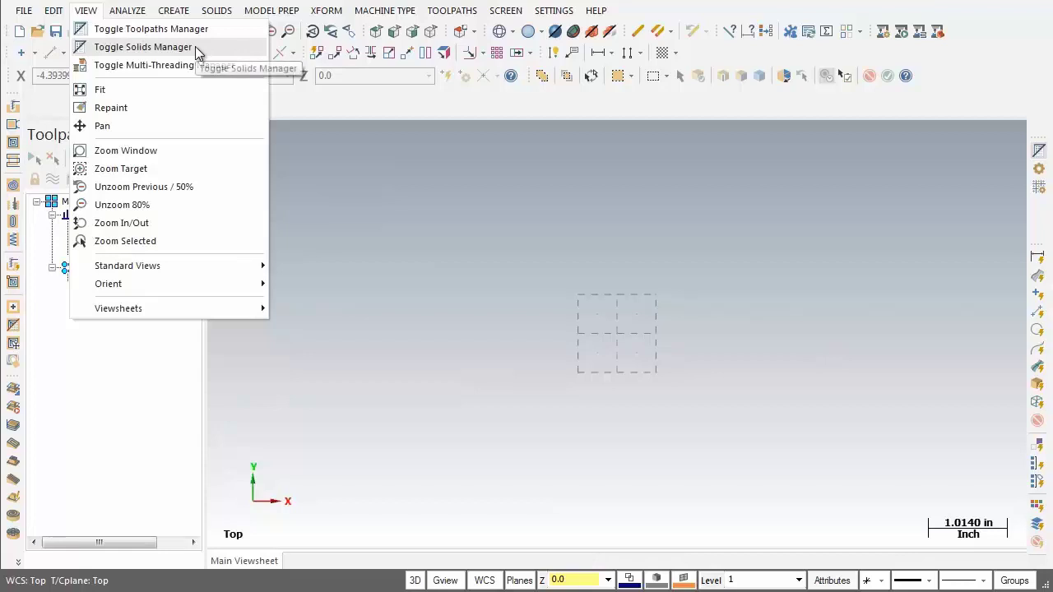
pyautogui.click(197, 51)
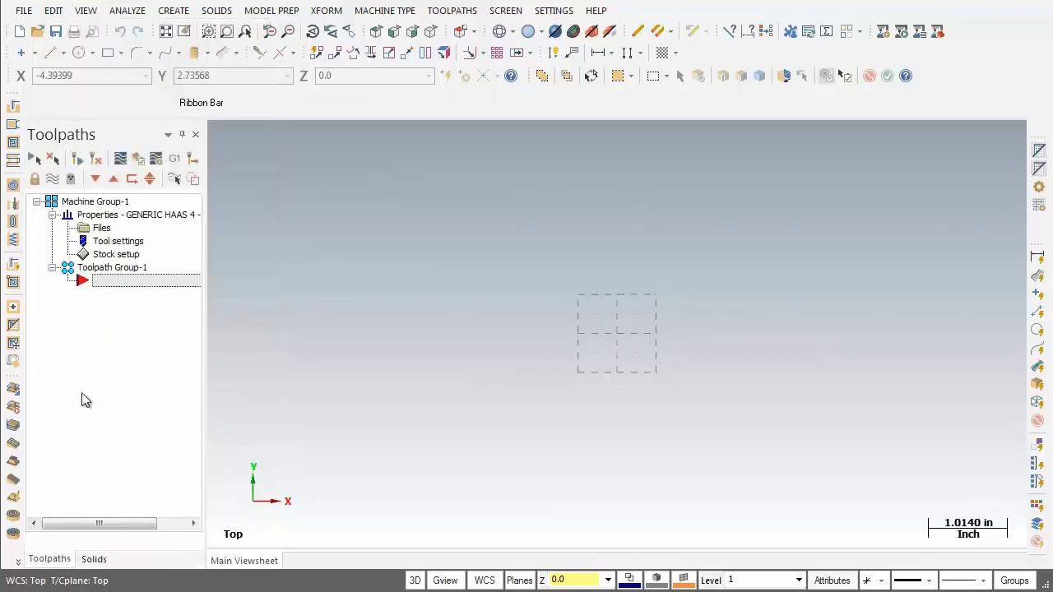
pyautogui.click(94, 559)
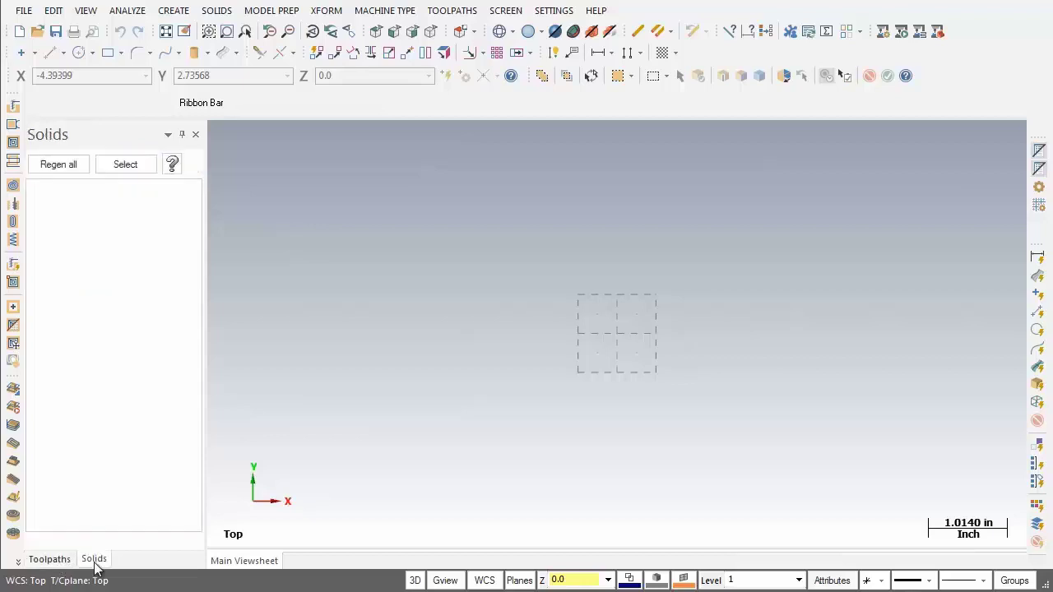
pyautogui.click(65, 563)
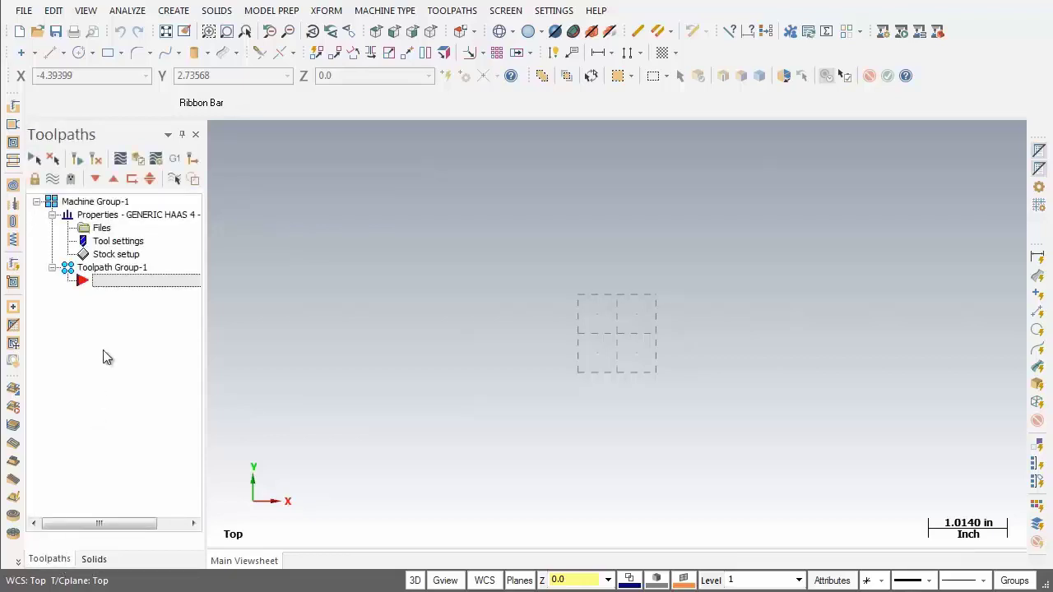
pyautogui.click(87, 11)
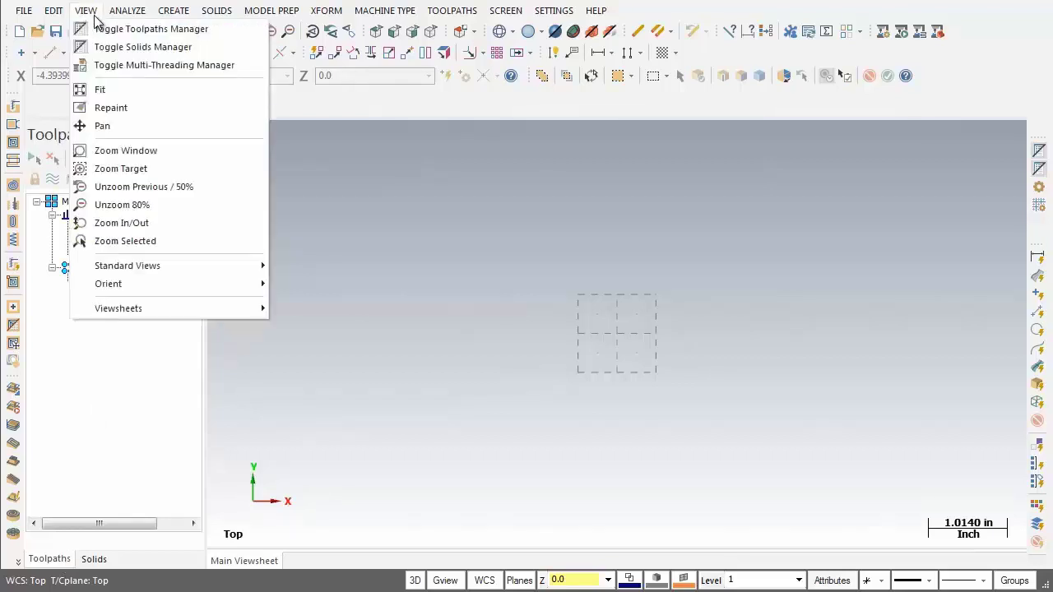
pyautogui.click(128, 48)
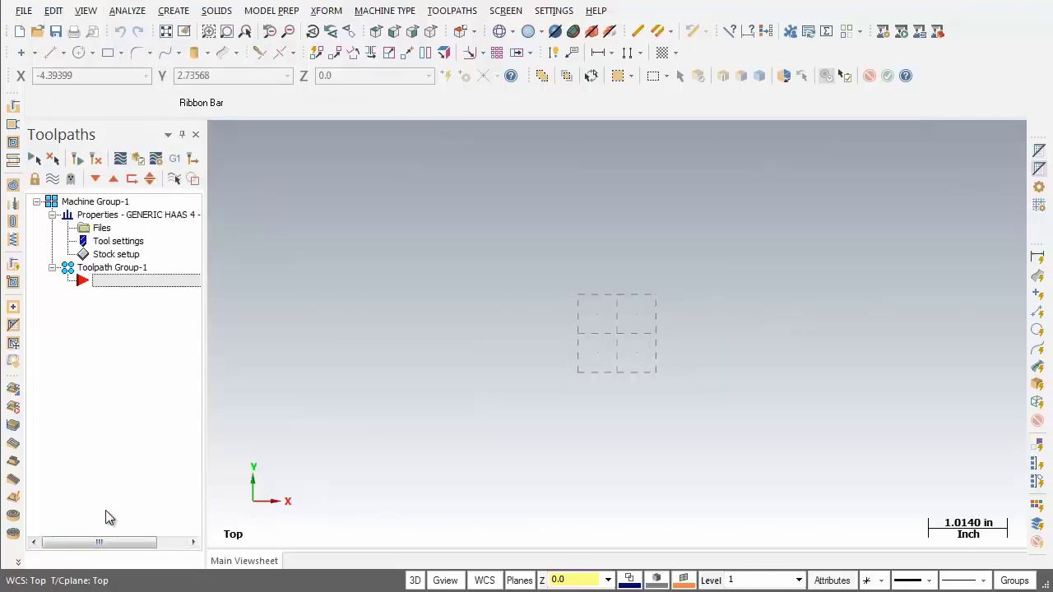
pyautogui.hotkey('alt', 'o')
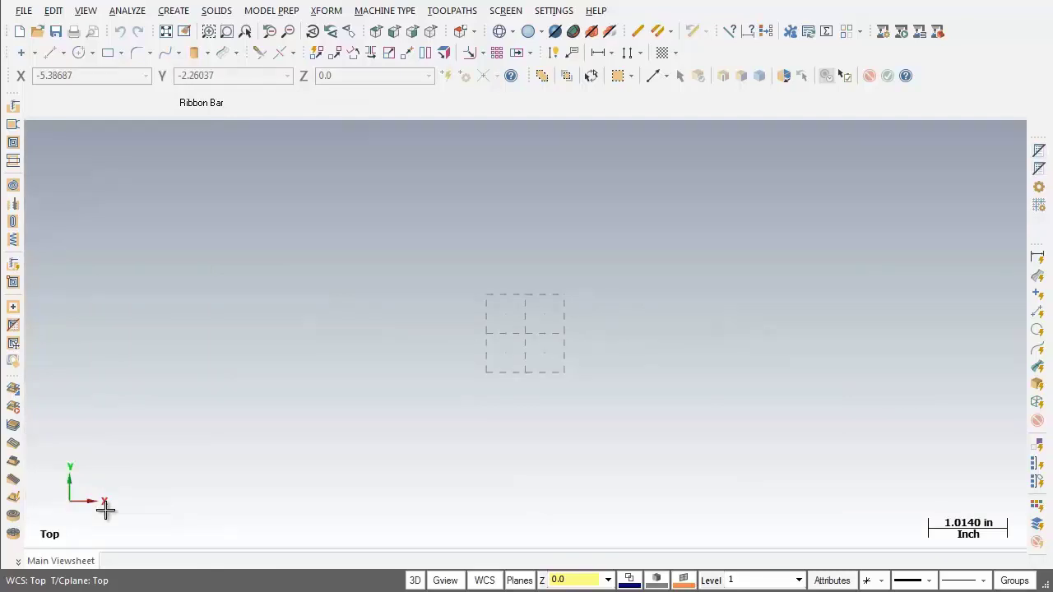
# Bring back the Toolpaths Manager with Alt+O and open the Settings menu.
pyautogui.hotkey('alt', 'o')
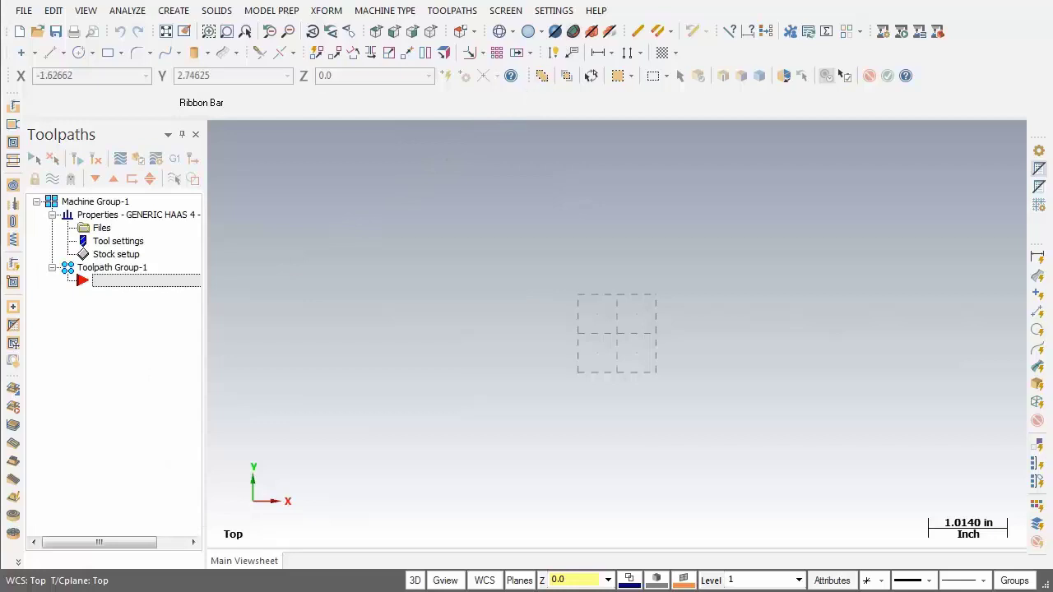
pyautogui.click(556, 13)
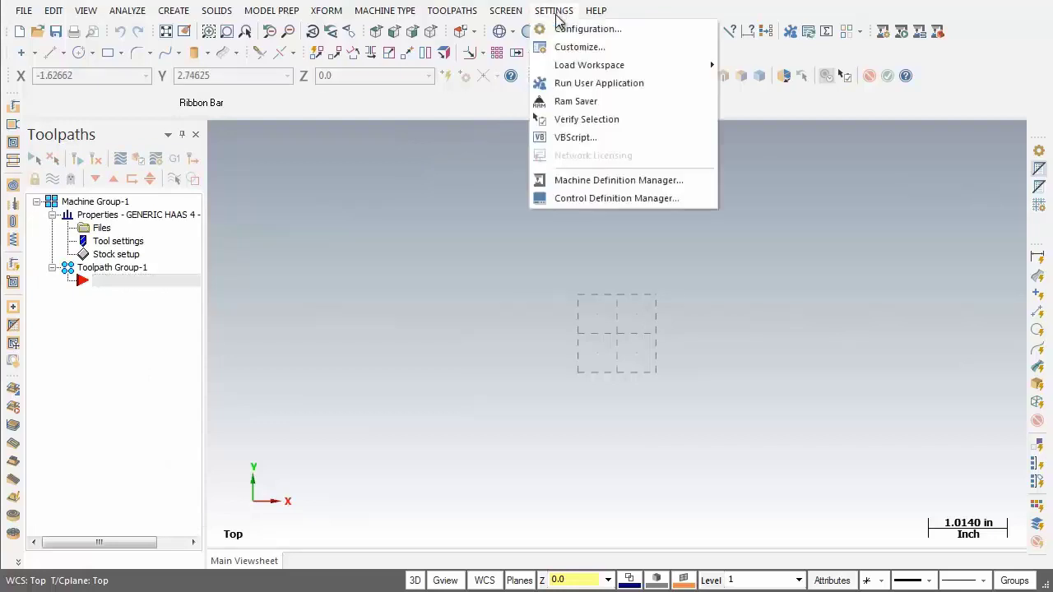
# Switch the current configuration to mcamxm.config <Metric> and scale the part to millimetres.
pyautogui.click(600, 33)
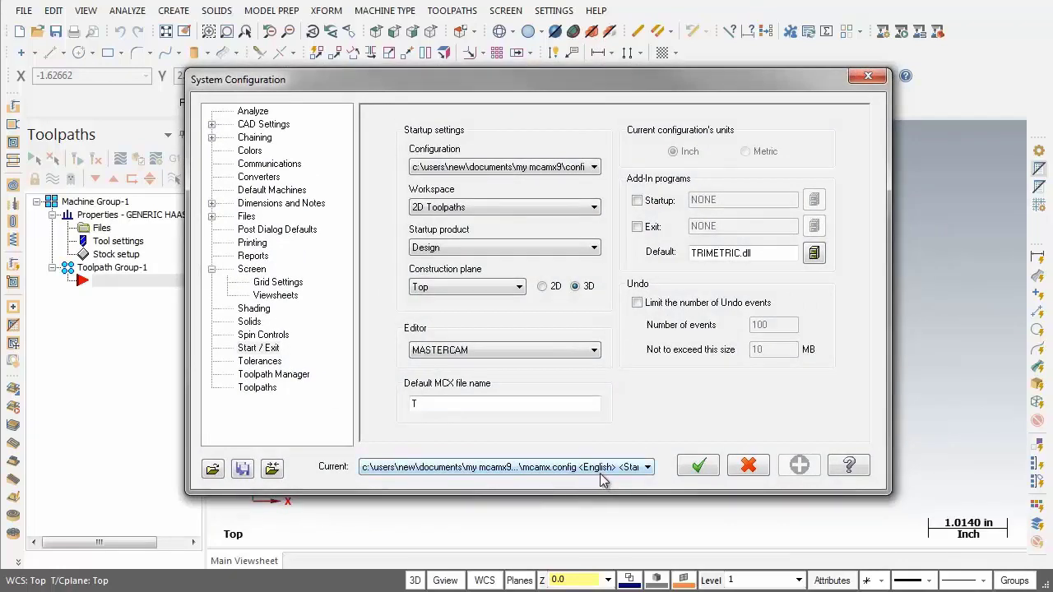
pyautogui.click(649, 469)
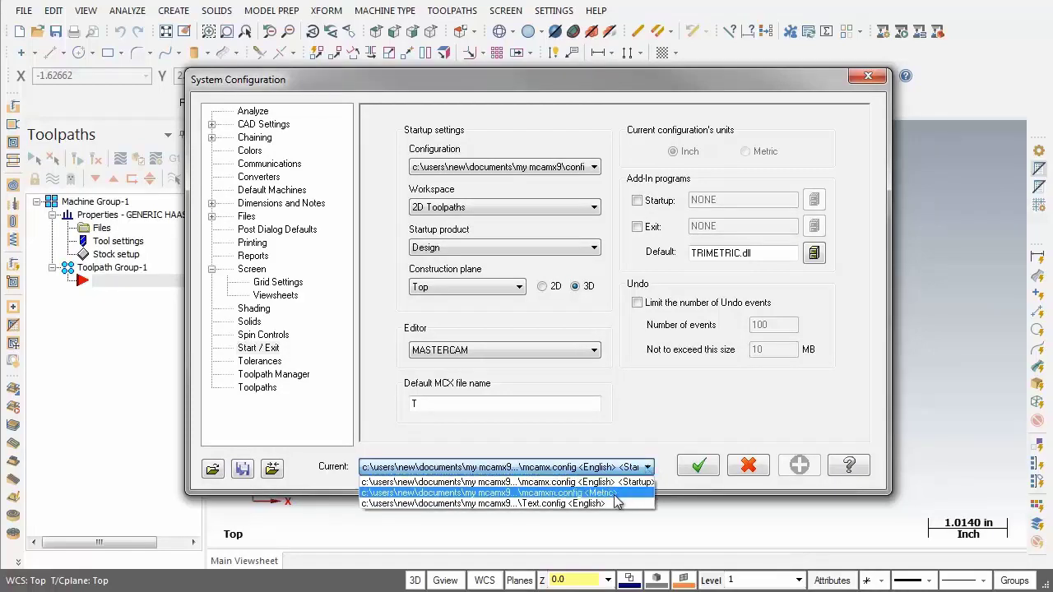
pyautogui.click(615, 494)
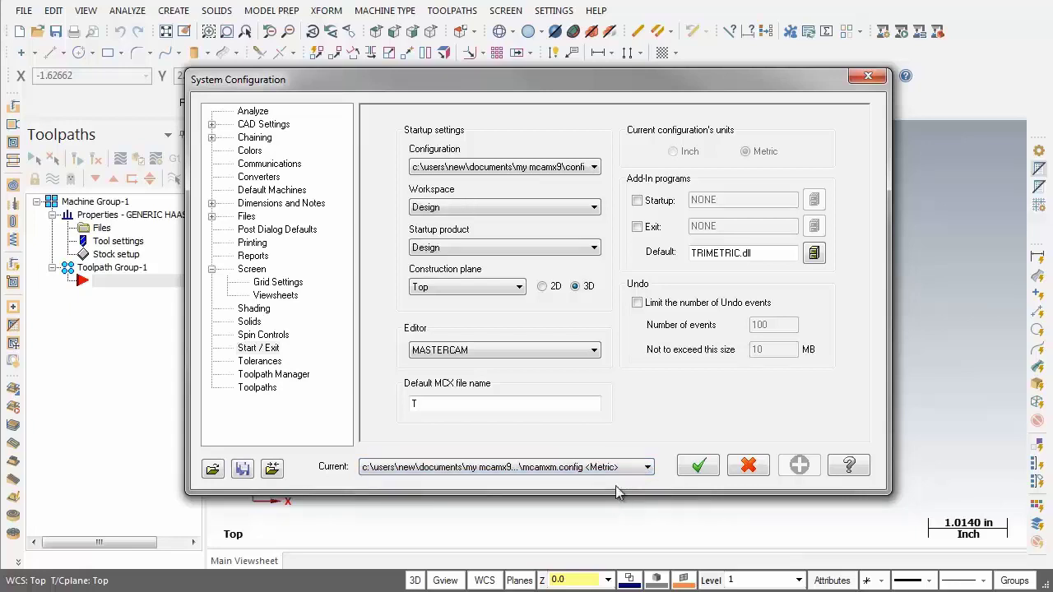
pyautogui.click(697, 467)
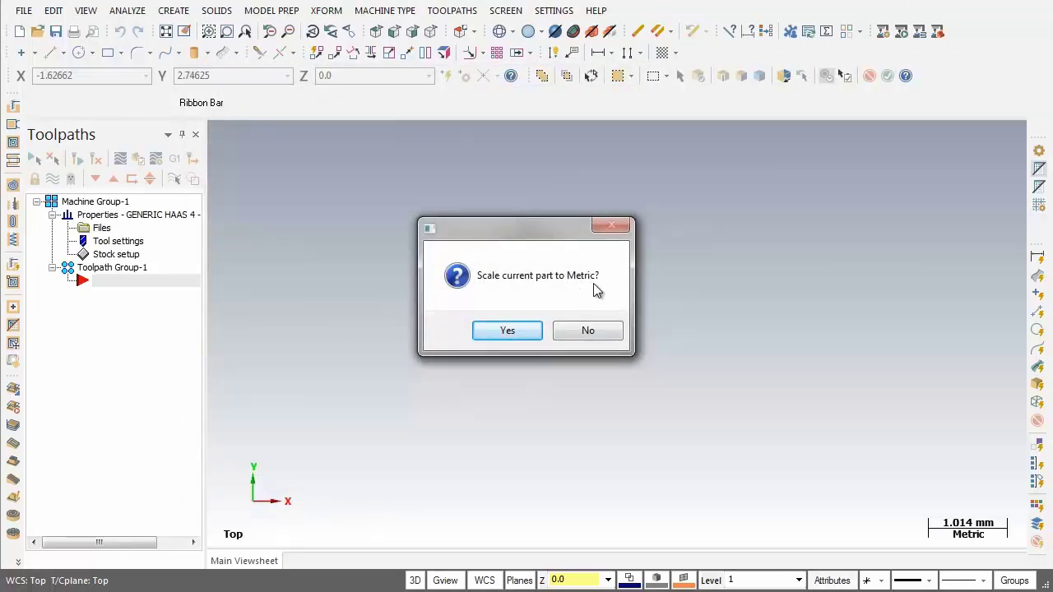
pyautogui.click(523, 332)
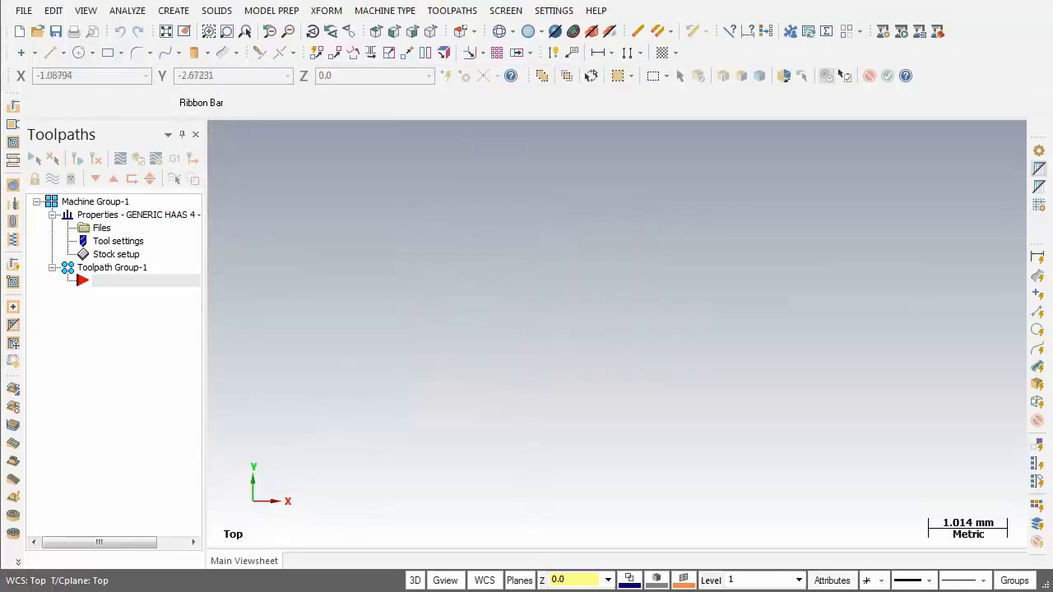
pyautogui.click(554, 11)
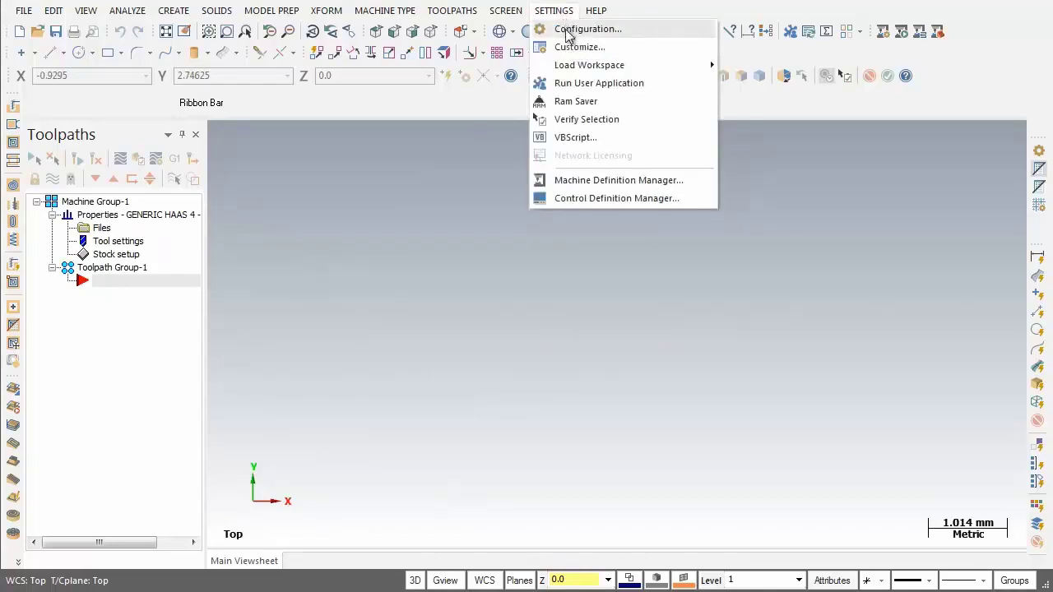
# Select the mcamx.config <English> <Startup> configuration and apply it with OK.
pyautogui.click(567, 33)
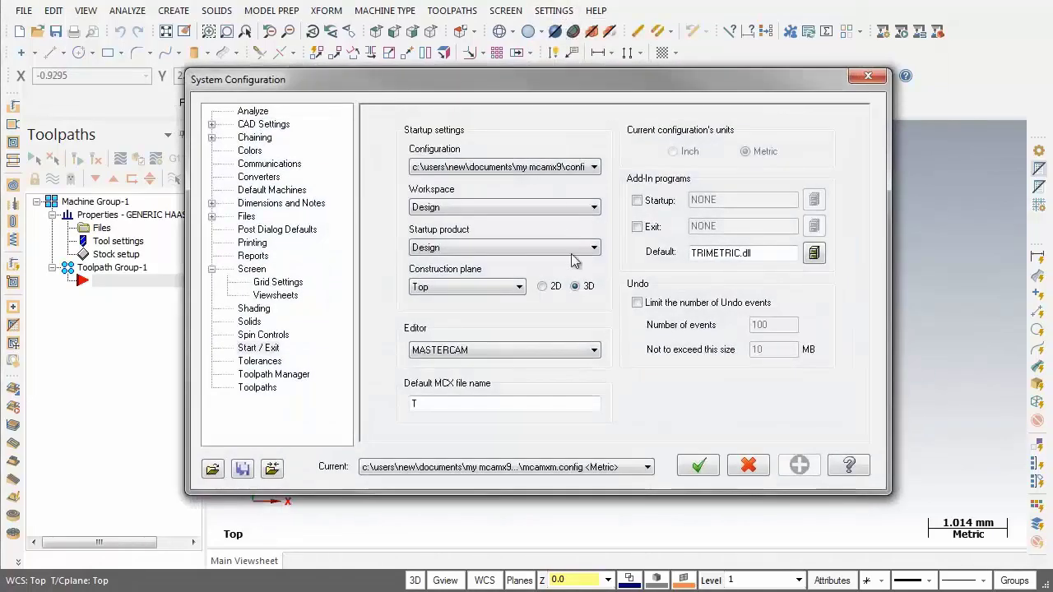
pyautogui.click(646, 468)
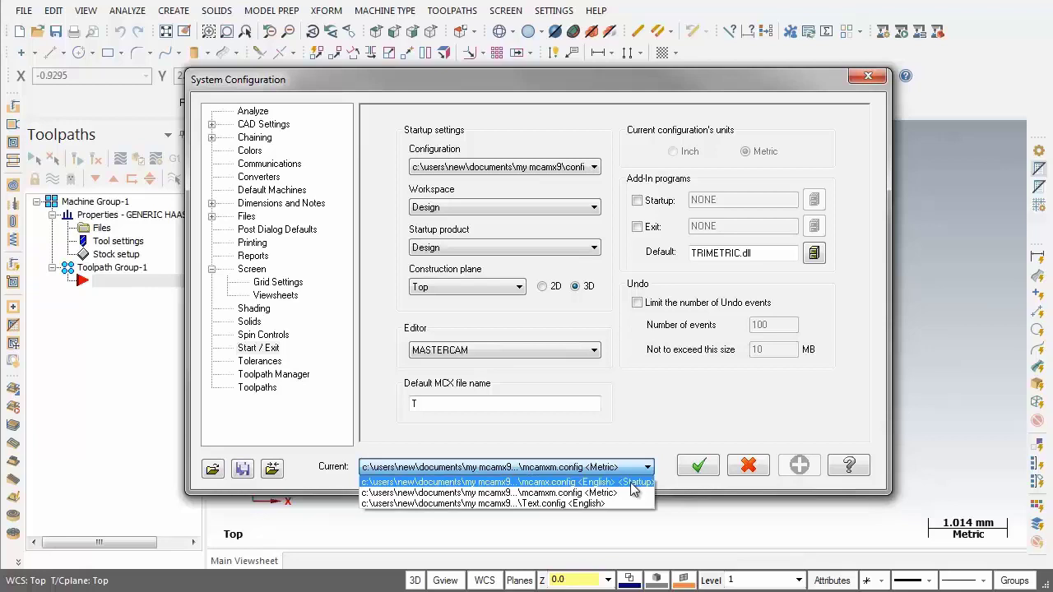
pyautogui.click(632, 482)
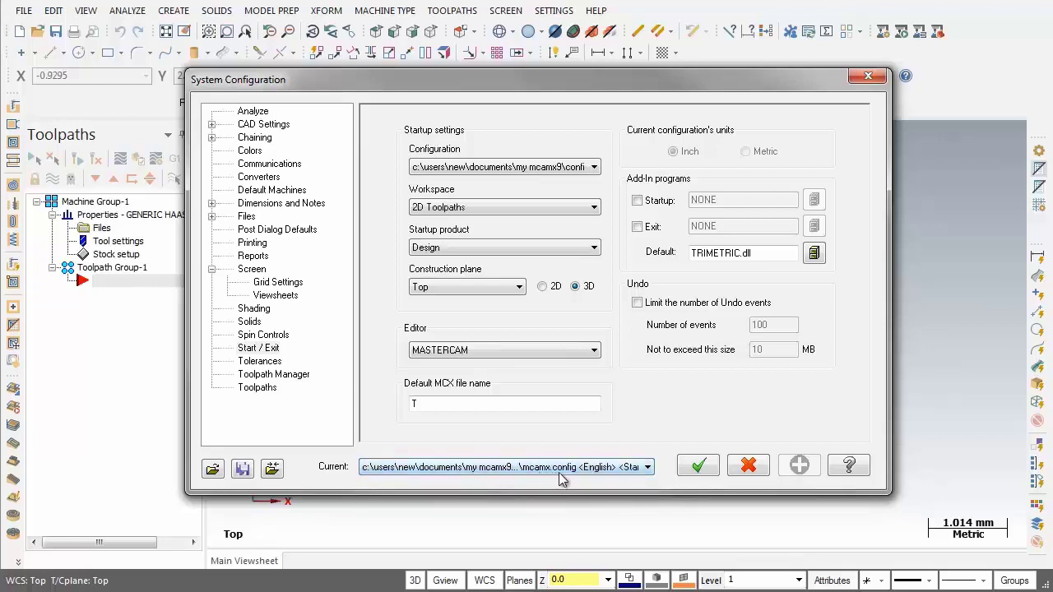
pyautogui.click(698, 467)
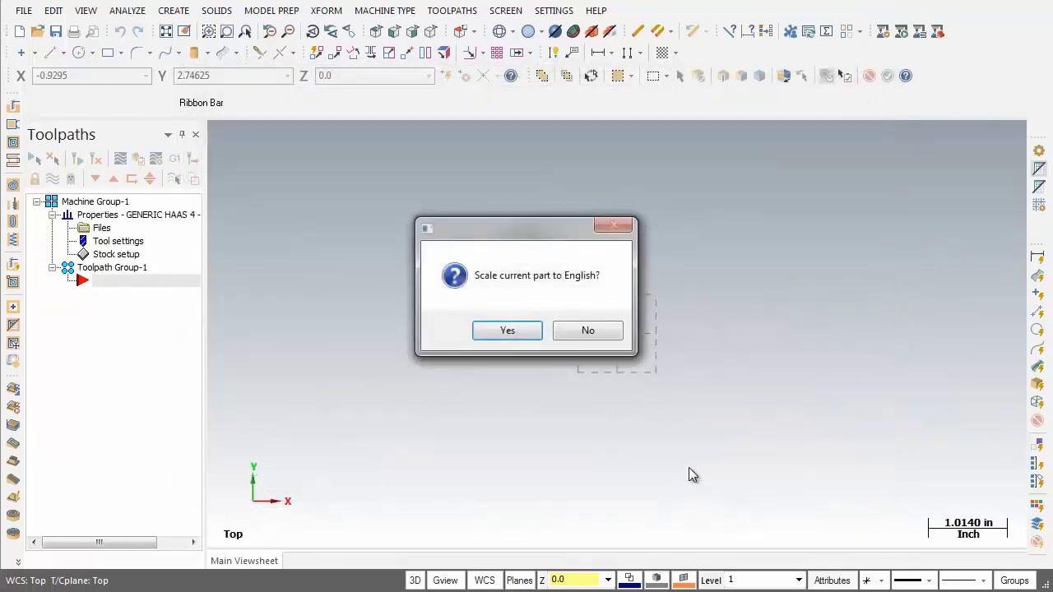